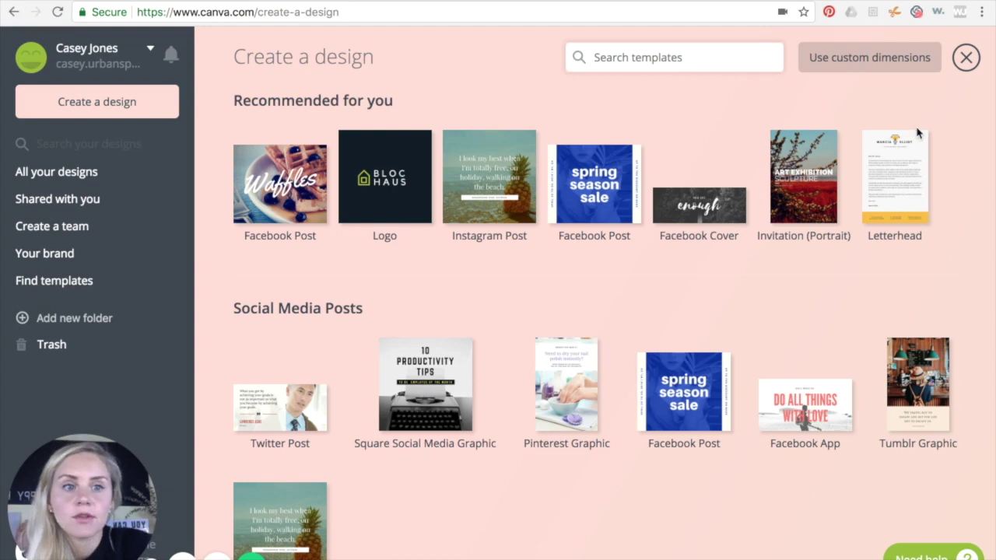
Create a new blank design with custom dimensions of 1080 × 1920 px
left_click(884, 62)
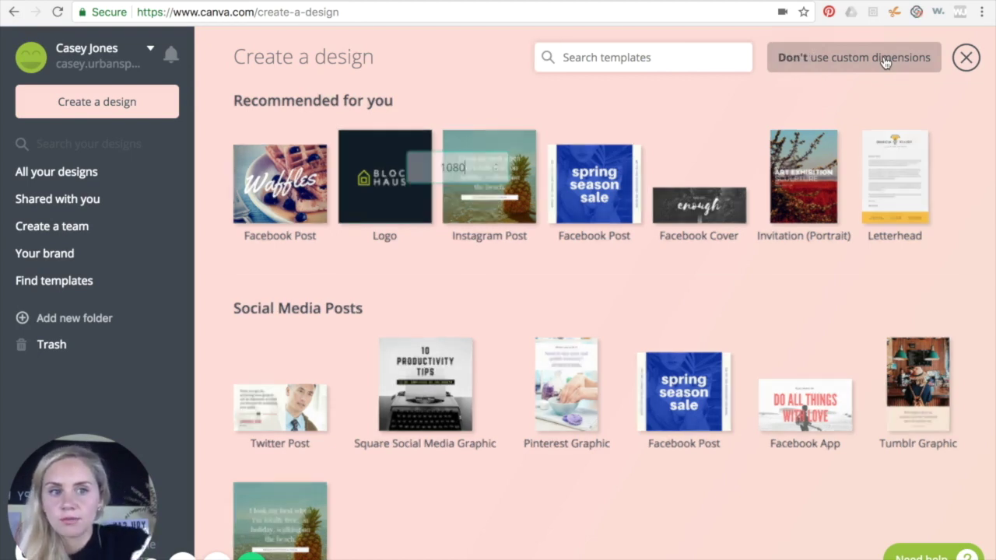
key("BackSpace")
key("BackSpace")
key("BackSpace")
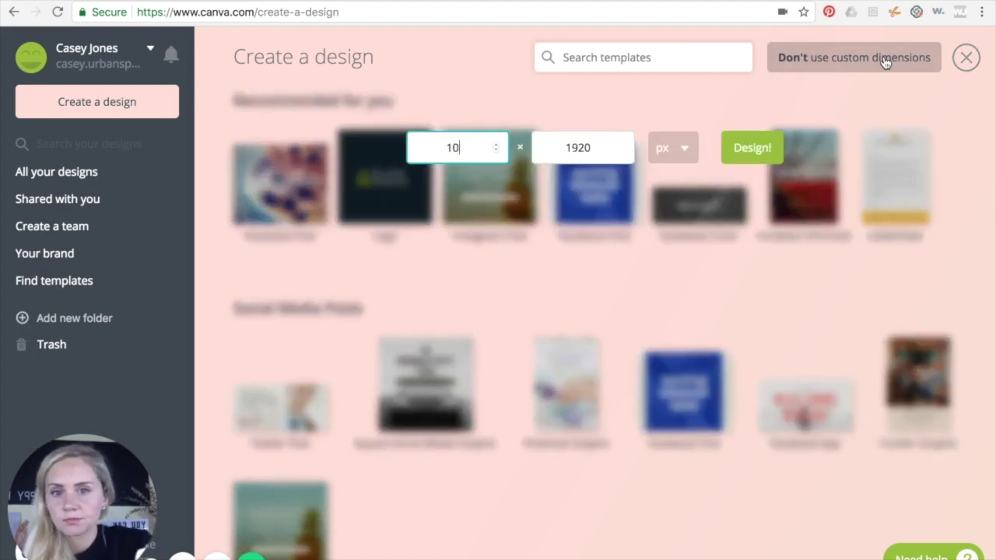
key("BackSpace")
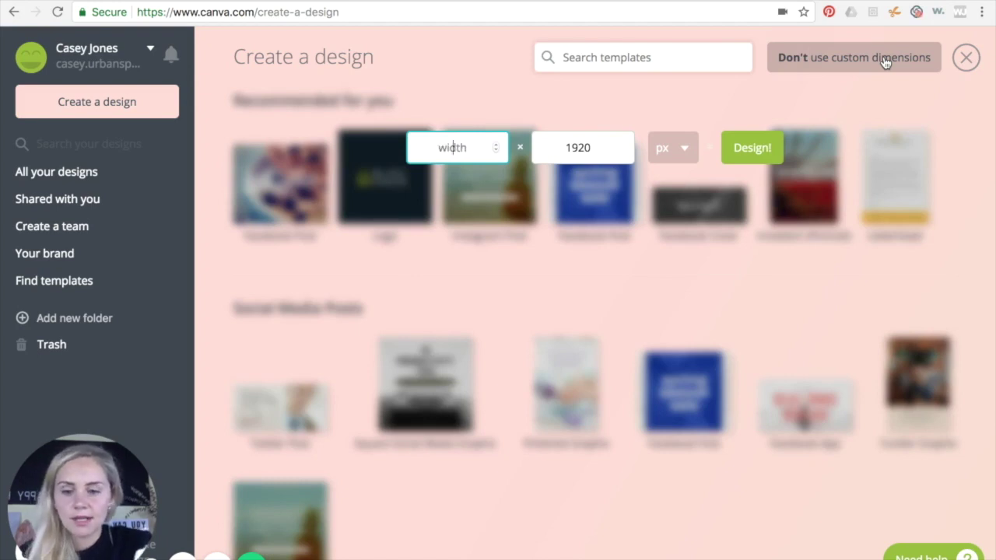
type("1080")
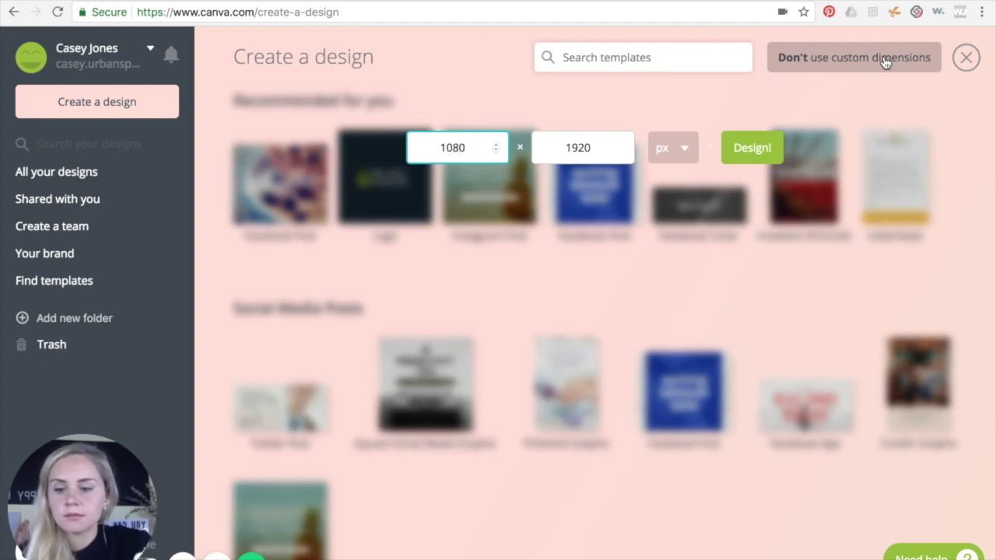
key("Tab")
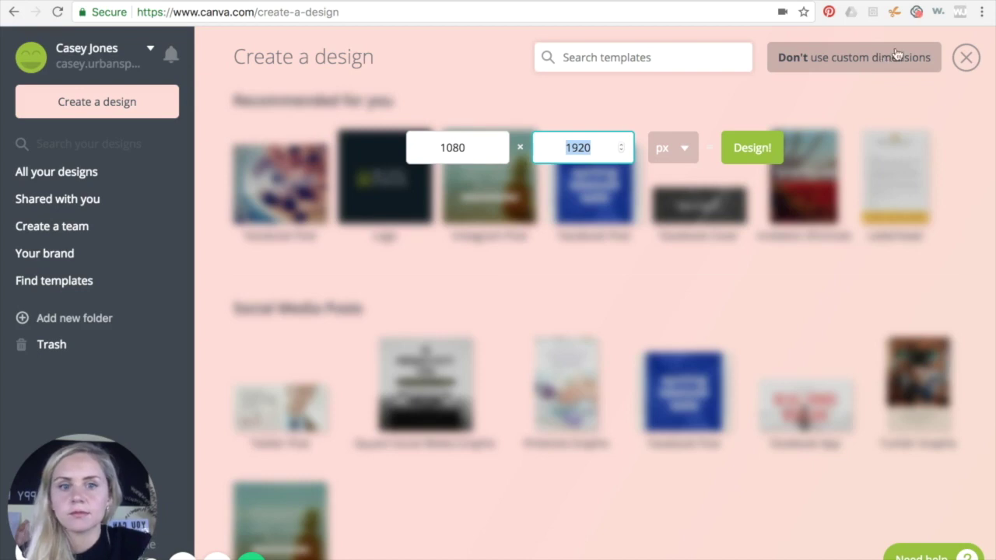
left_click(763, 158)
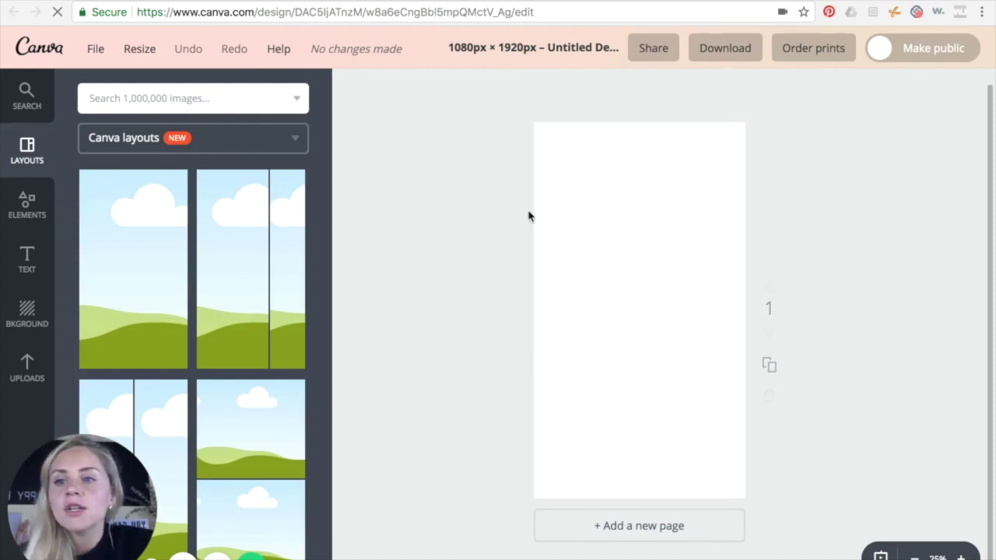
Add the plain filled square shape and enlarge it to about 2026 × 2026 so it covers the whole page
left_click(27, 206)
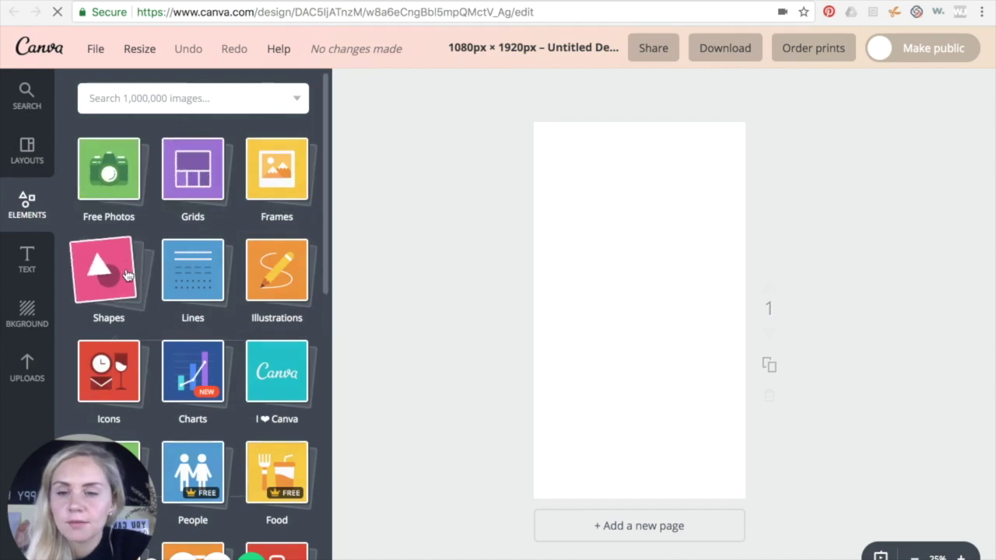
left_click(127, 274)
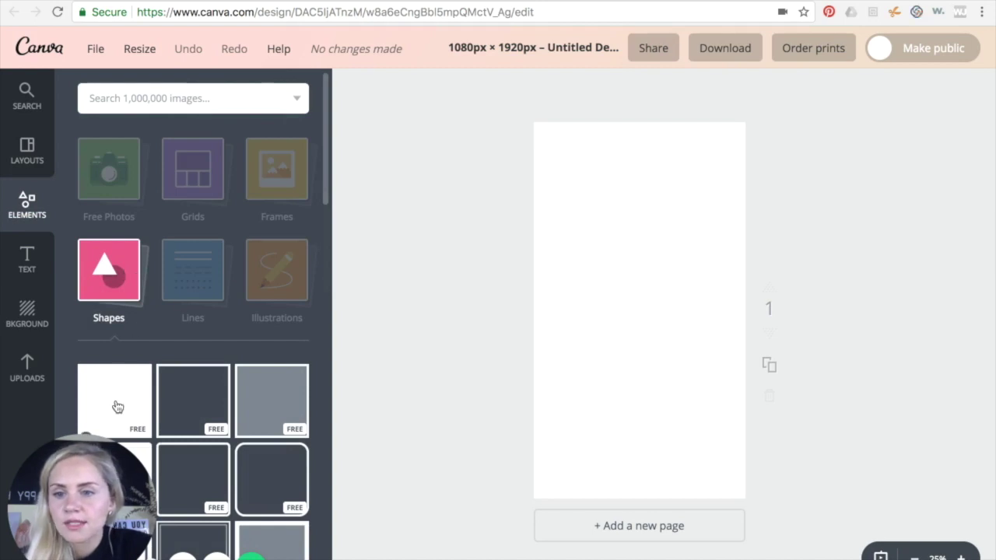
left_click(110, 402)
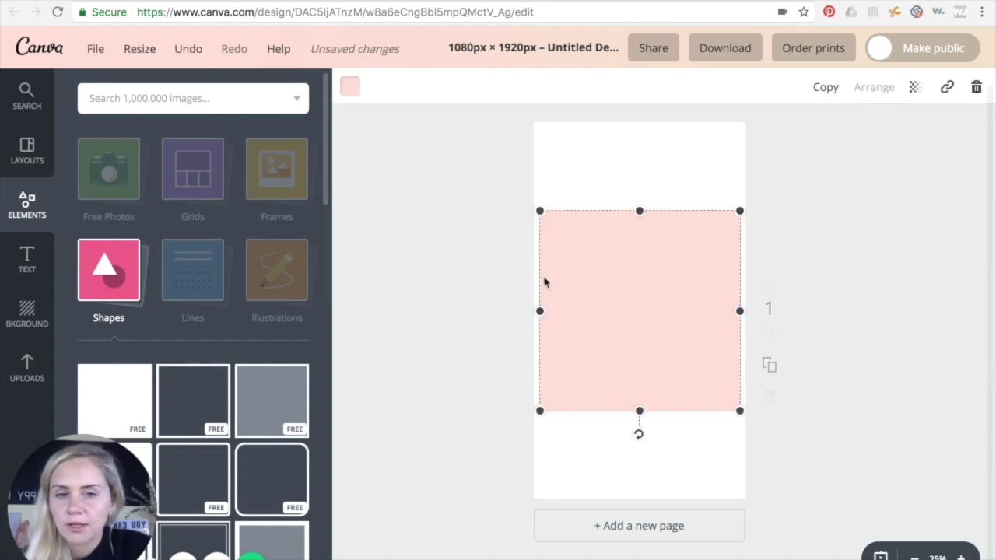
left_click_drag(628, 270, 630, 185)
left_click_drag(734, 306, 927, 499)
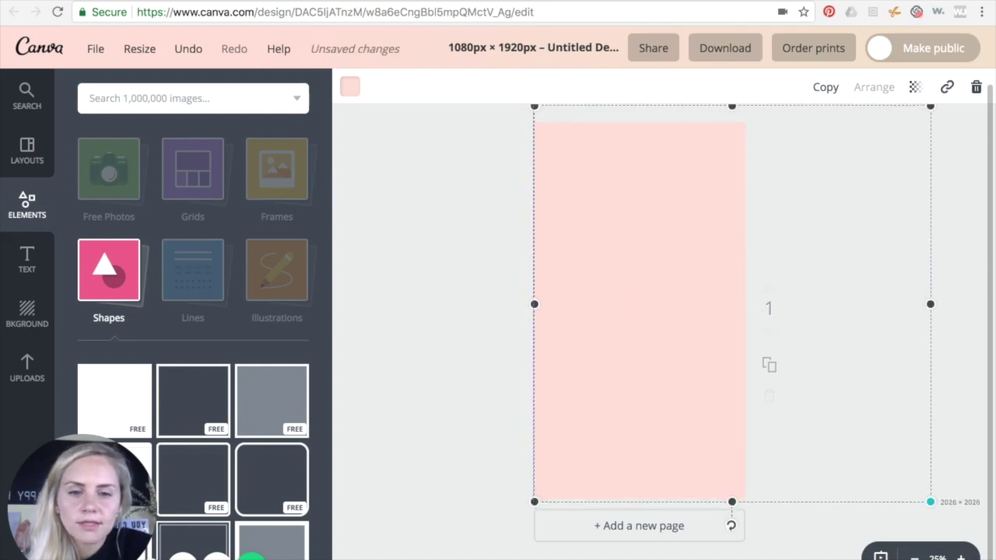
left_click(445, 434)
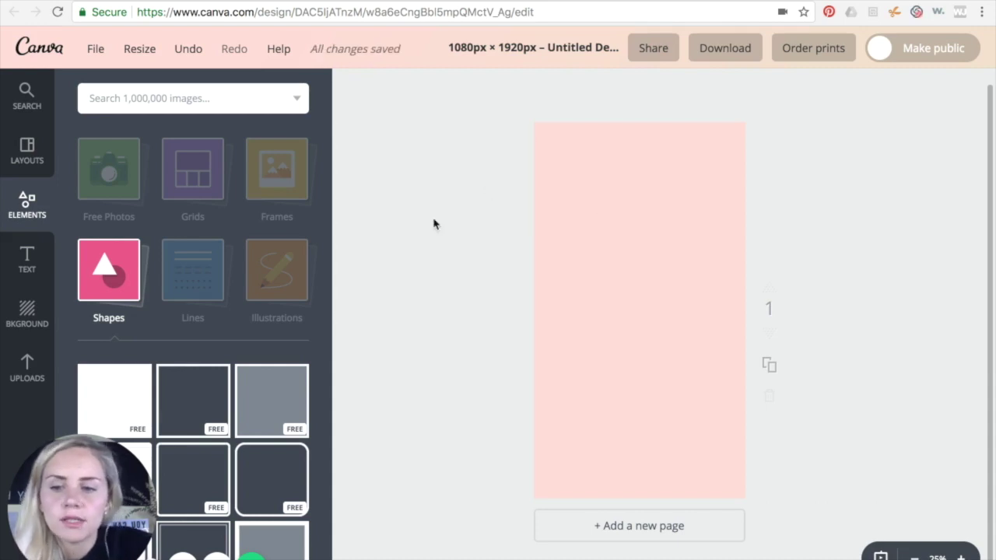
Recolor the background square to a muted olive yellow with color code c9c56c
left_click(591, 209)
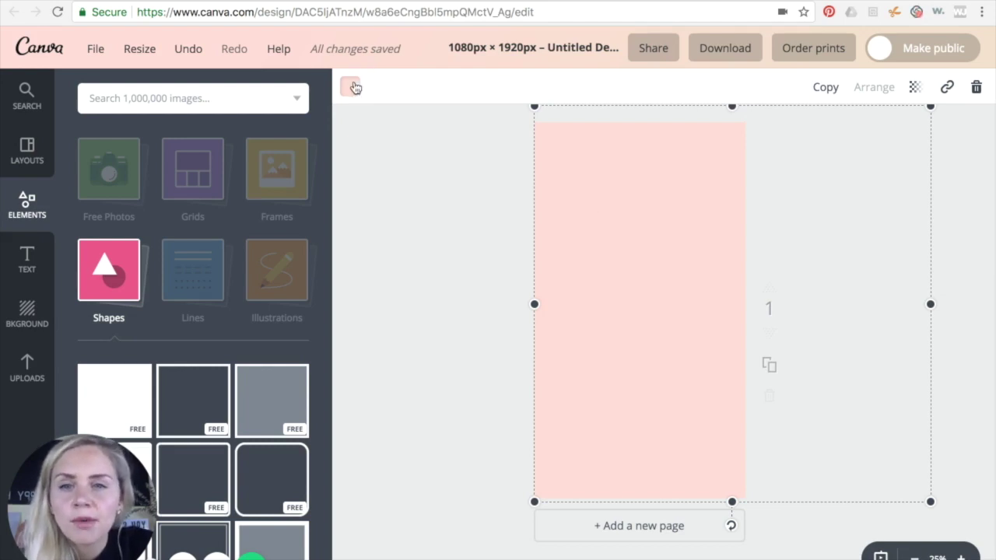
left_click(350, 86)
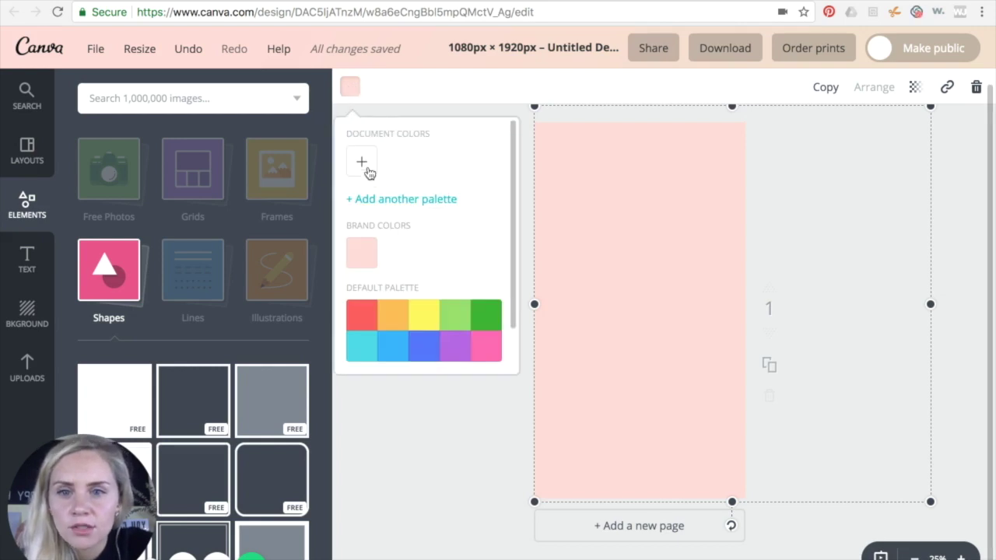
left_click(363, 164)
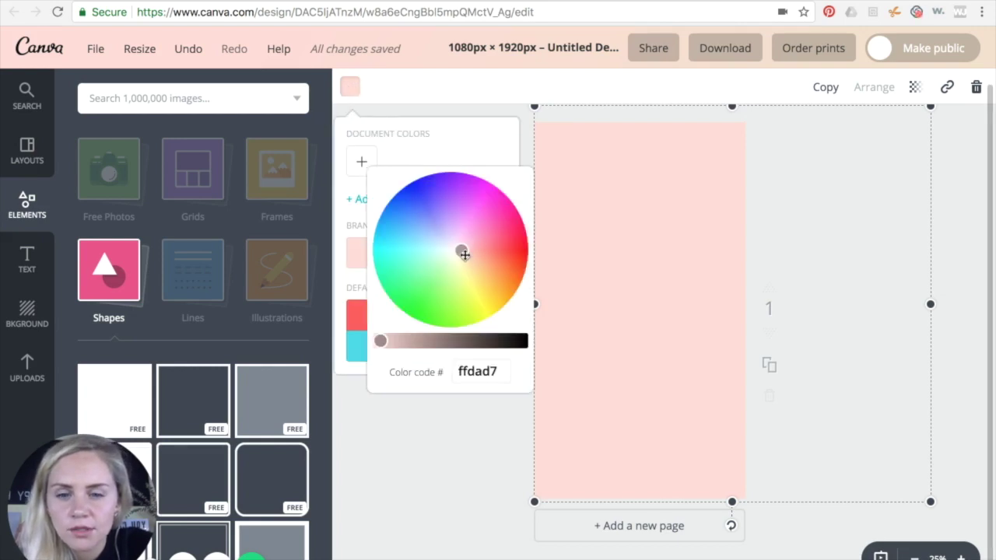
left_click_drag(464, 254, 470, 287)
left_click_drag(381, 340, 410, 341)
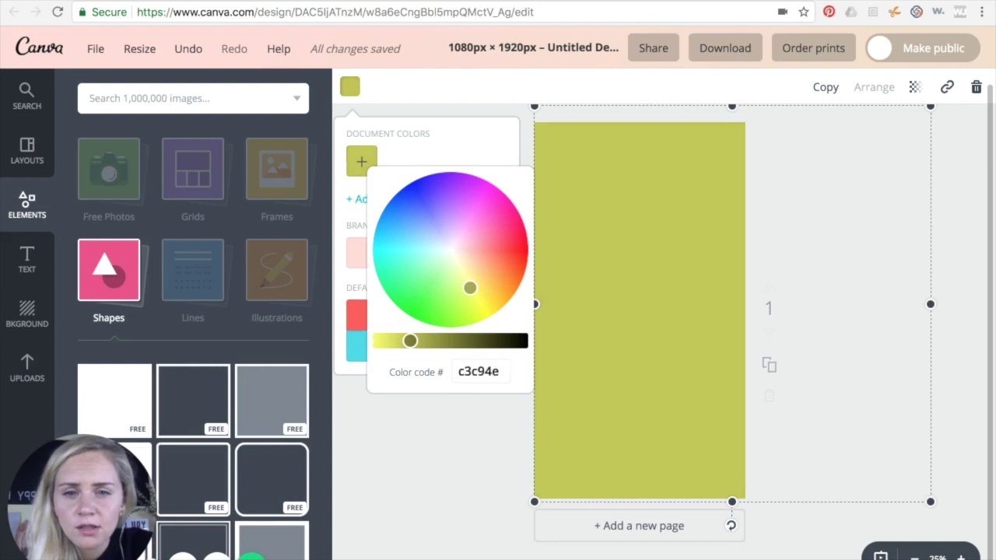
left_click_drag(470, 288, 468, 276)
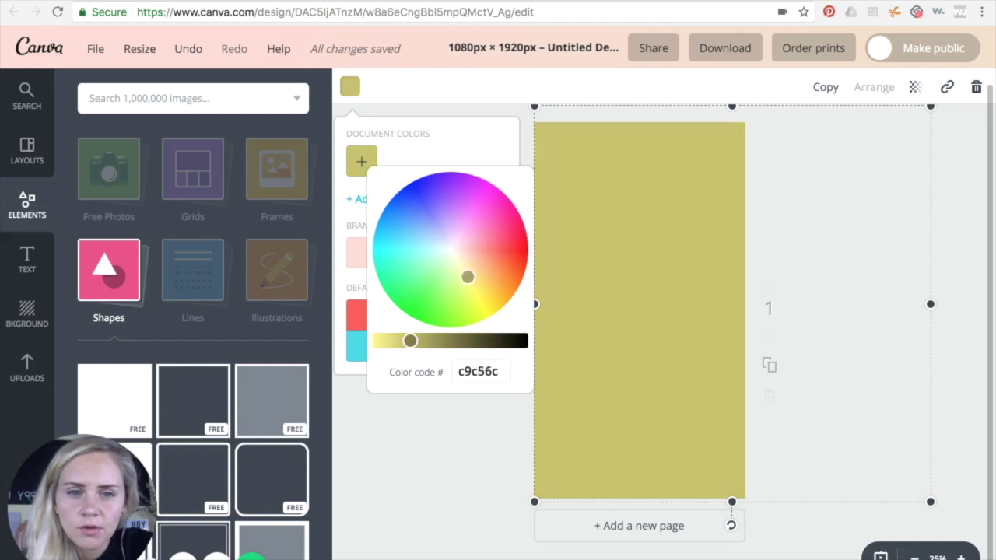
left_click(477, 464)
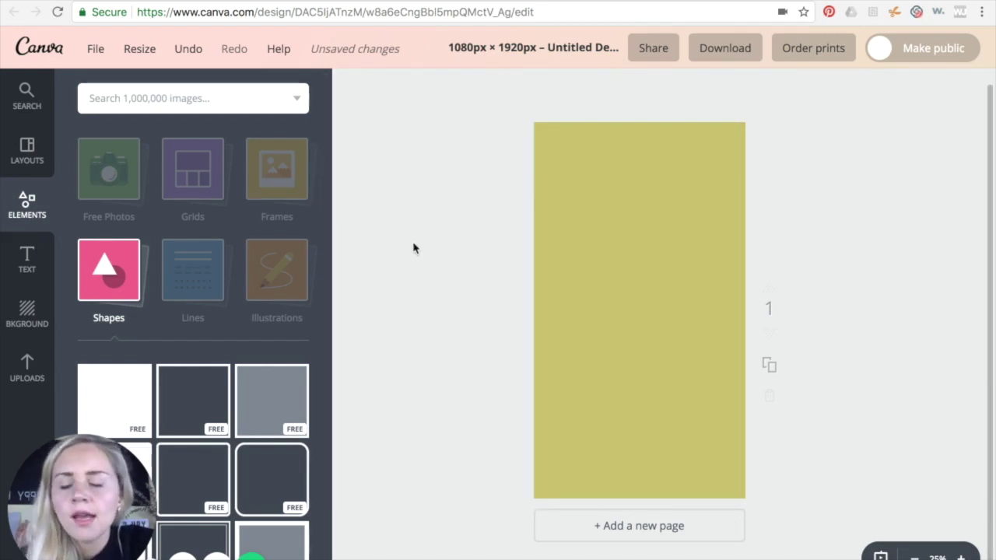
Add a filled circle with a thin outline, shrink it to over half the page width, and center it horizontally slightly above mid-page
scroll(228, 272, "down", 4)
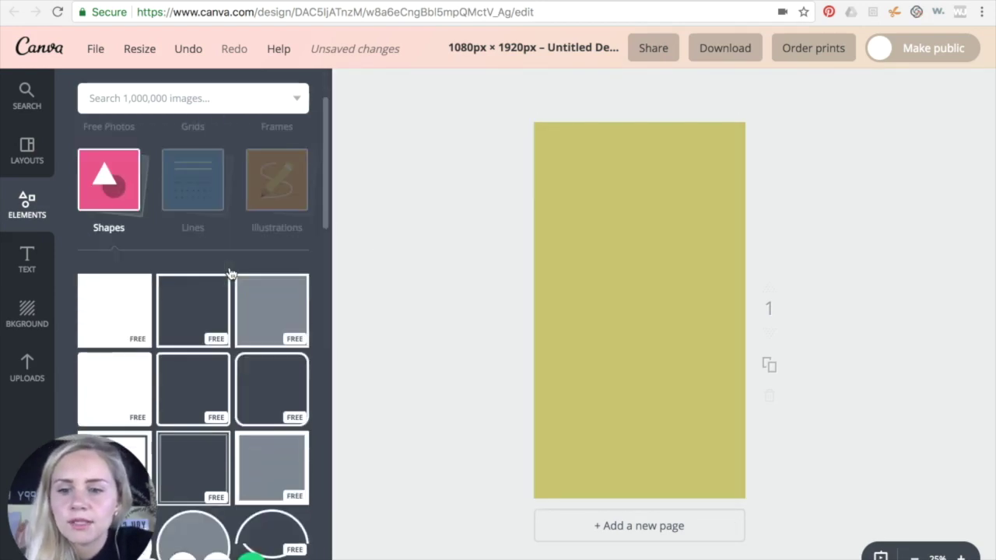
scroll(231, 273, "down", 1)
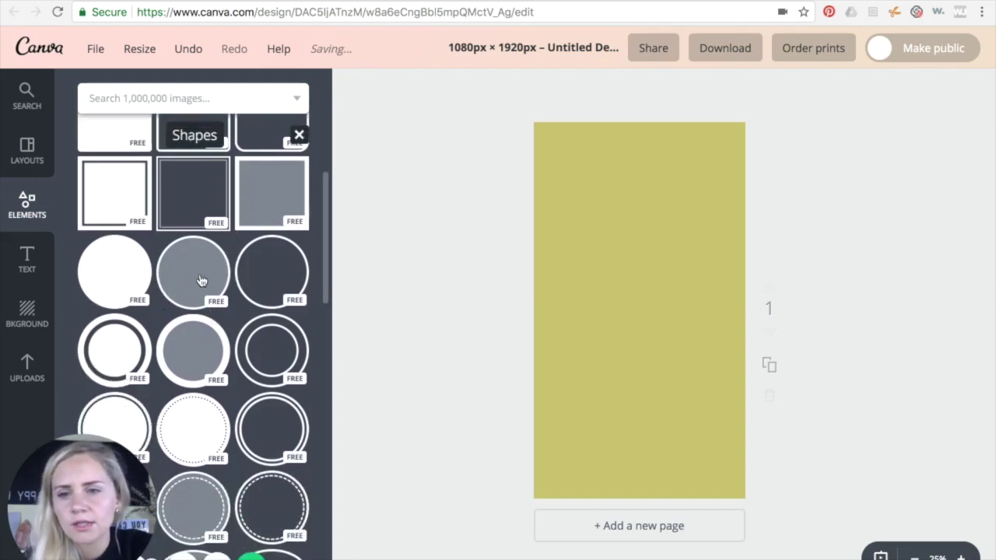
left_click_drag(201, 280, 654, 308)
left_click_drag(738, 402, 670, 332)
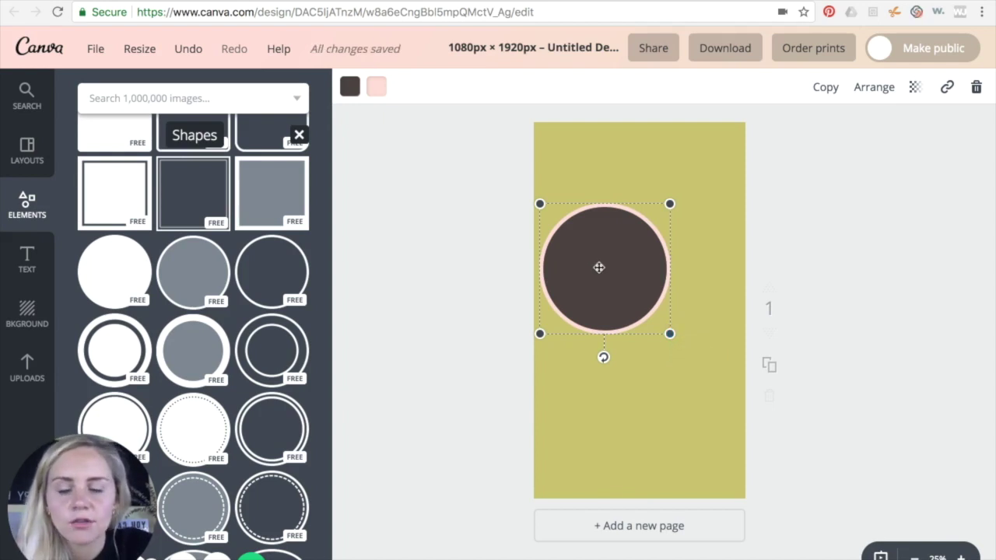
left_click_drag(606, 286, 635, 315)
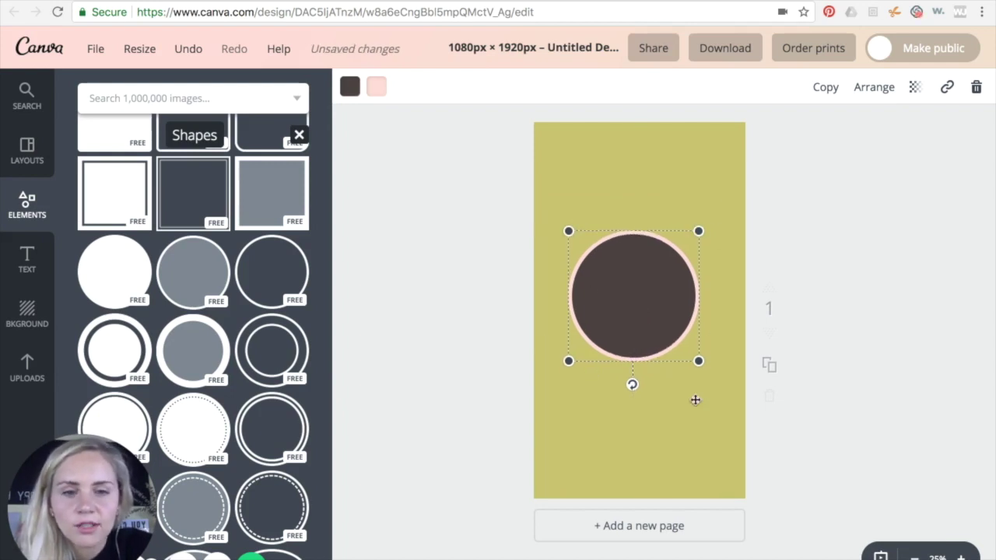
left_click_drag(698, 360, 700, 362)
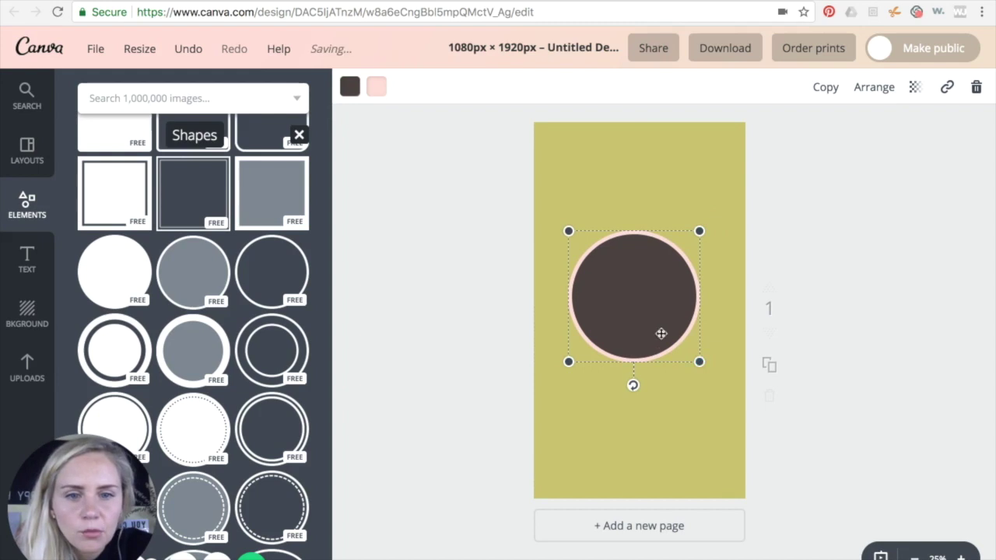
left_click_drag(661, 330, 667, 329)
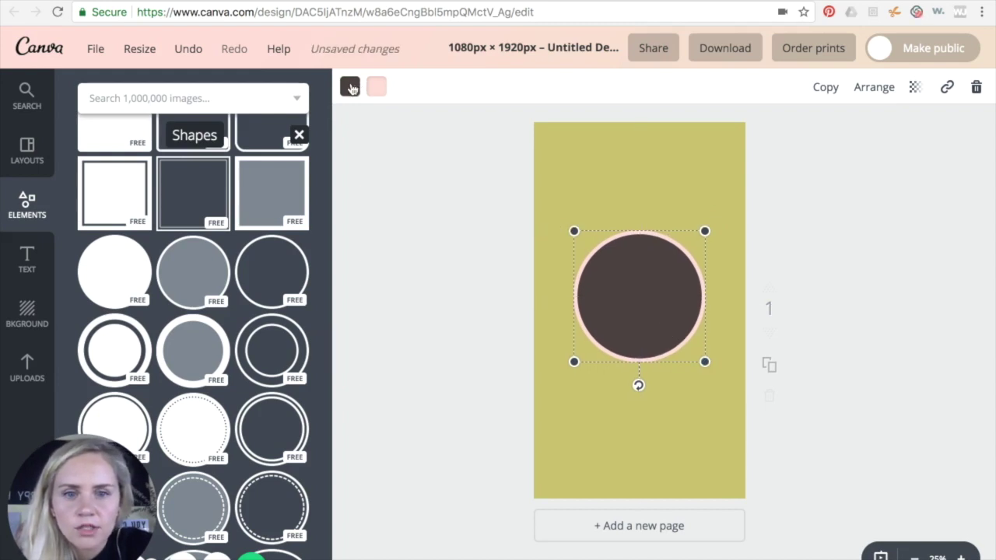
Try to set the circle's fill with the color code fffff
left_click(350, 87)
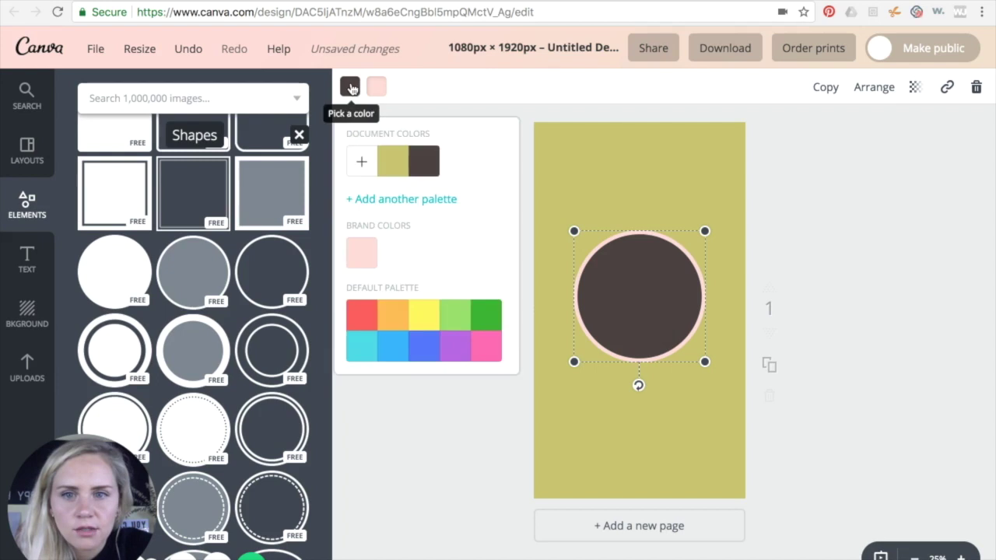
left_click(361, 161)
left_click(479, 373)
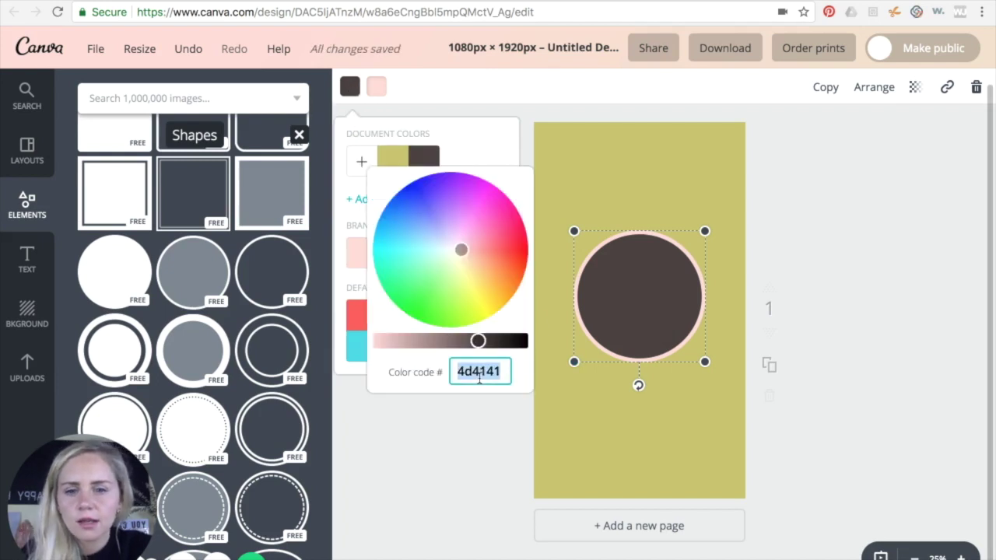
type("fffff")
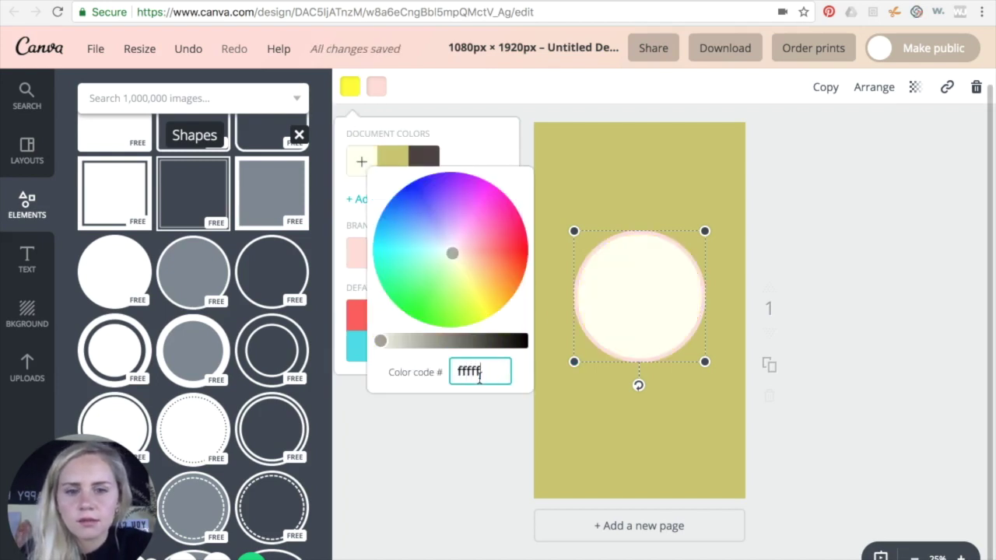
key("Return")
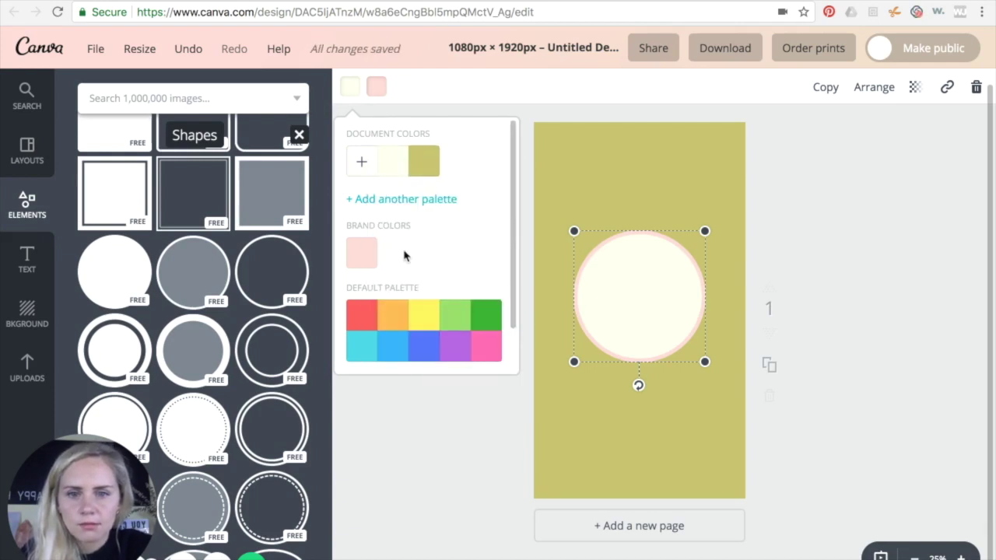
Set the circle's fill to white with color code ffffff
left_click(363, 163)
left_click(471, 369)
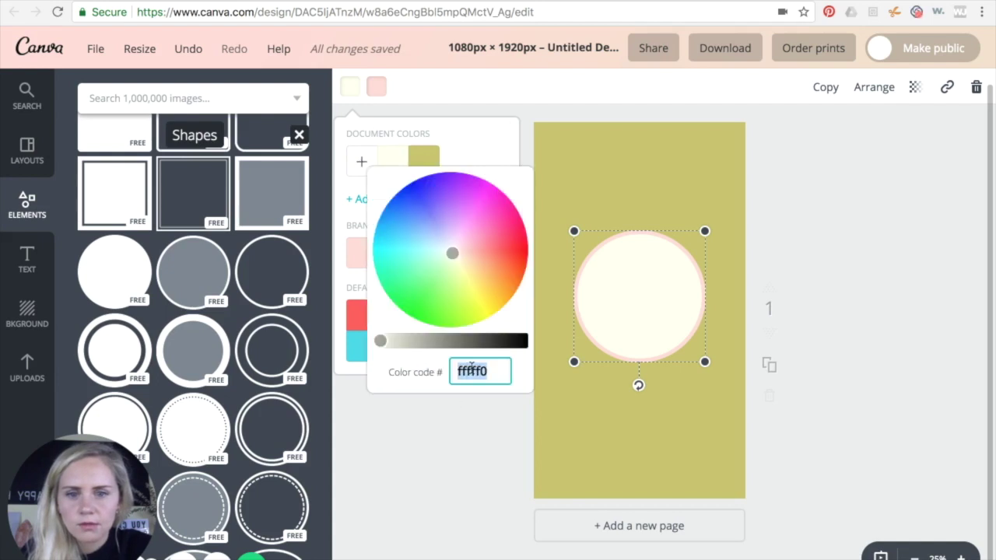
type("fffff")
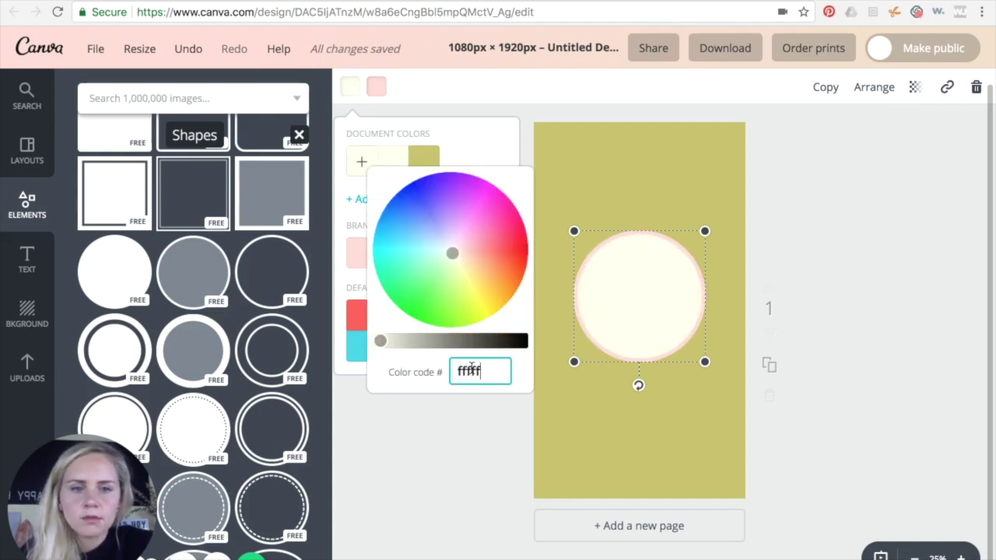
type("f")
key("Return")
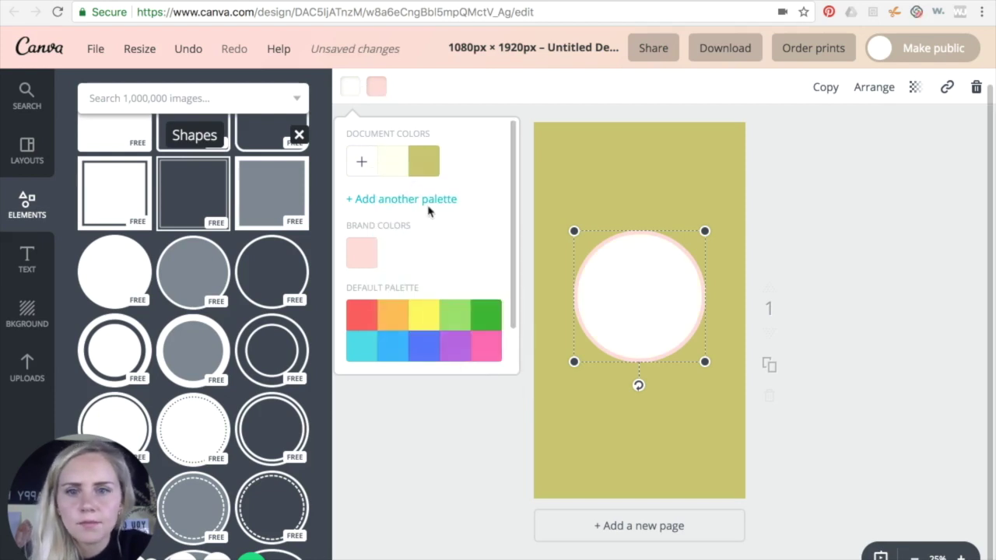
Change the circle's outline color to black using a custom color
left_click(383, 91)
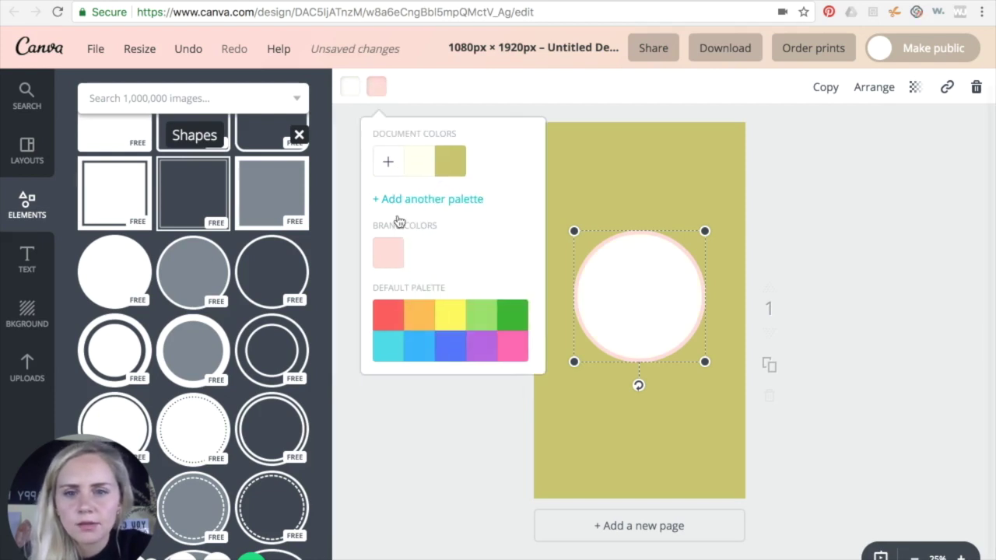
left_click(388, 162)
left_click_drag(413, 343, 660, 351)
left_click(466, 485)
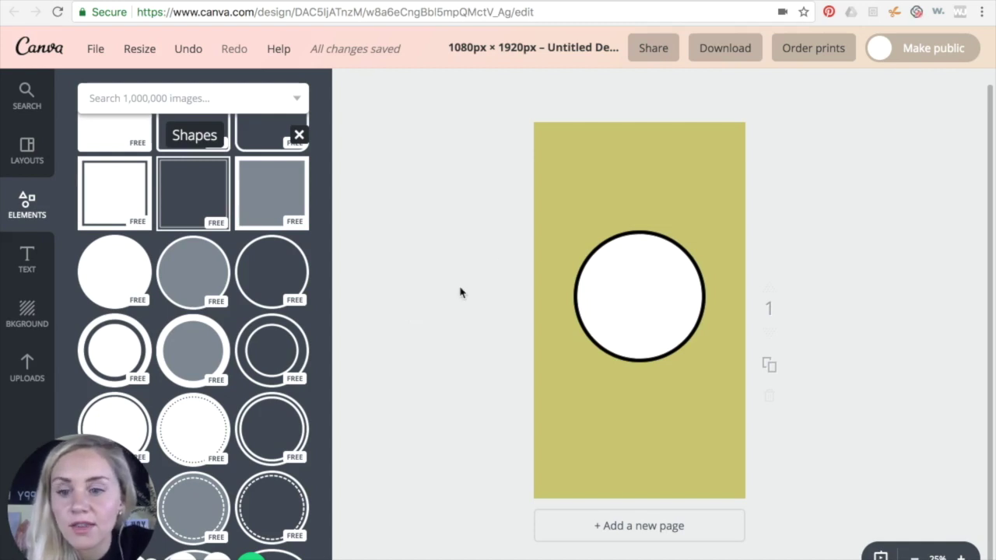
Add a subheading text element to the page over the white circle, keeping its placeholder text
left_click(28, 262)
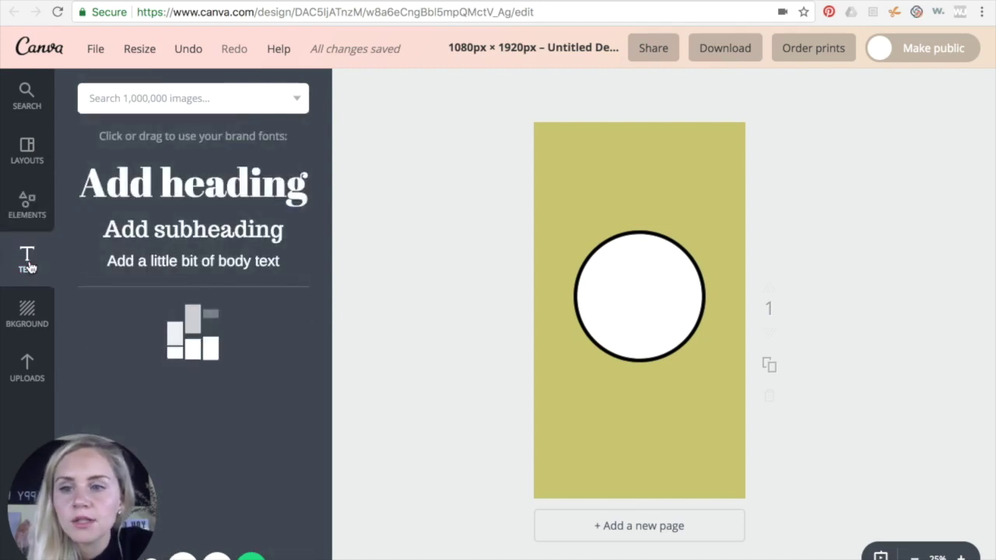
left_click(170, 237)
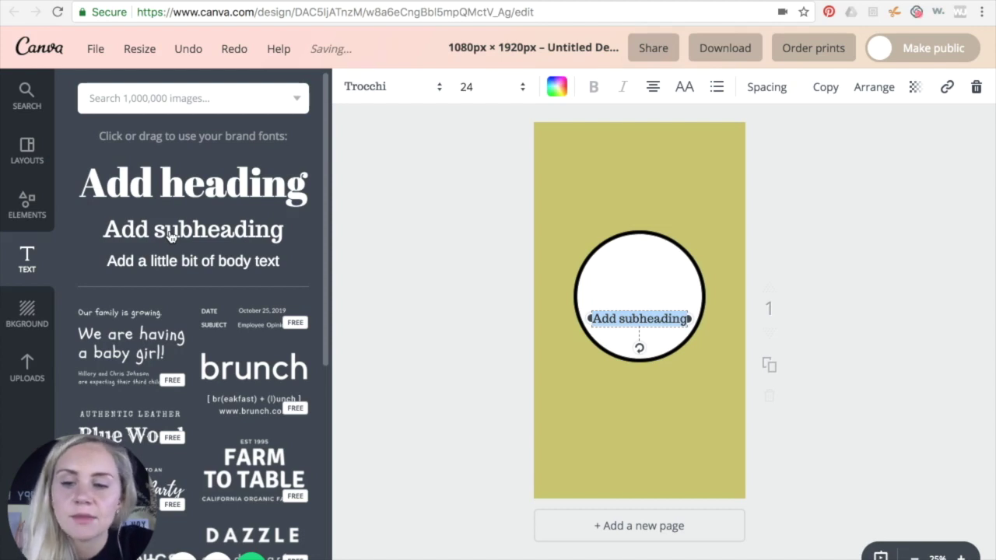
left_click(535, 364)
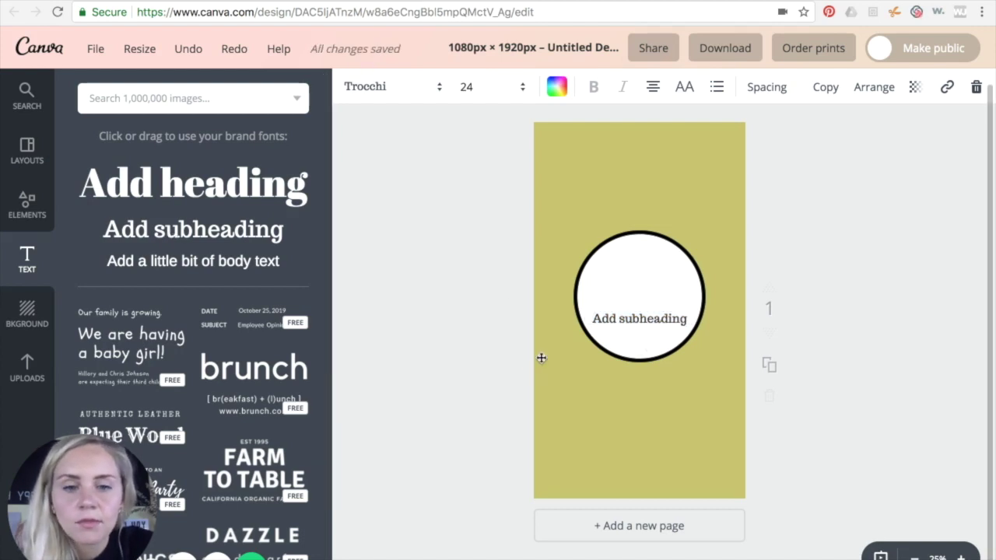
Move the subheading text out of the circle to the area below it, keeping it horizontally centred on the page
left_click_drag(627, 319, 627, 385)
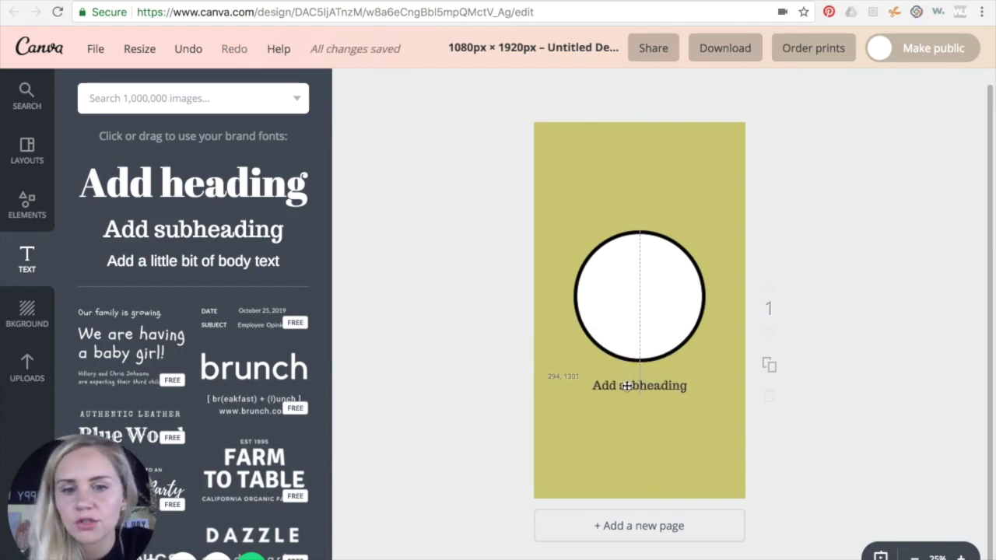
left_click_drag(627, 385, 628, 385)
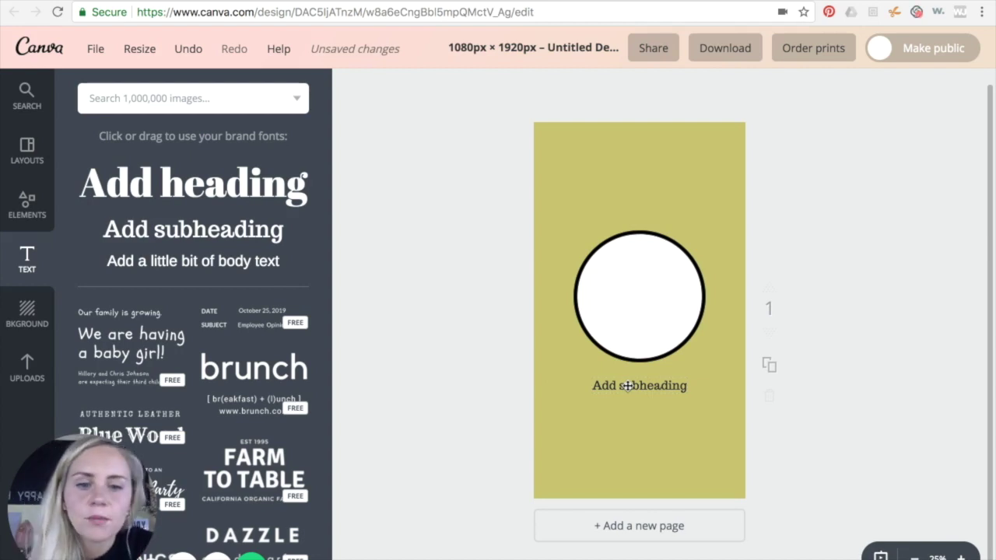
double_click(628, 385)
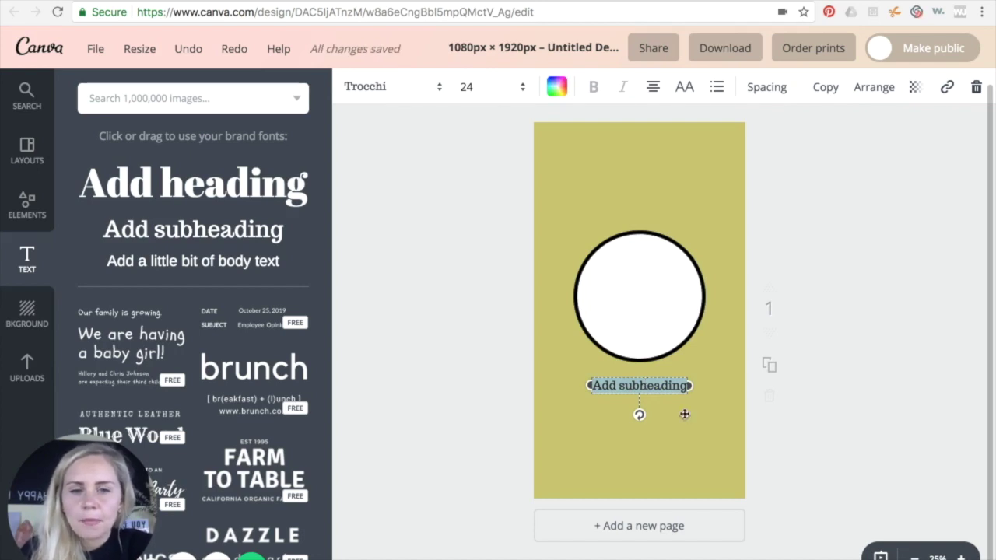
left_click(754, 435)
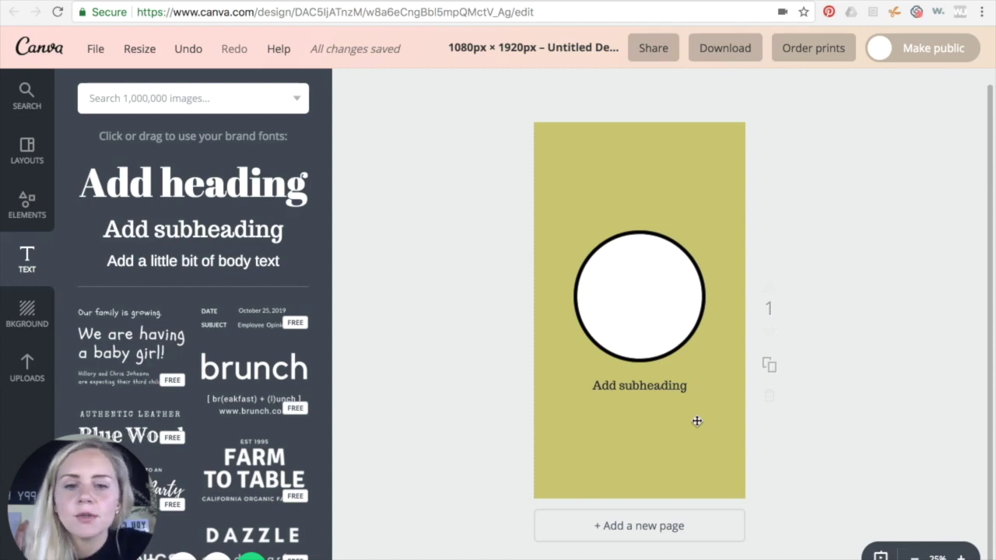
left_click_drag(671, 386, 671, 416)
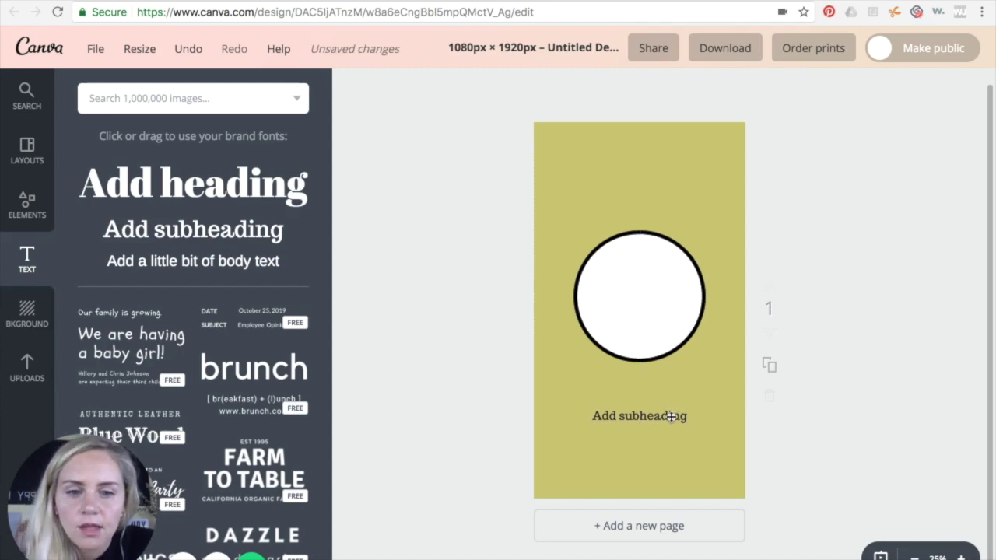
Replace the subheading's placeholder text with "Vacays"
double_click(670, 416)
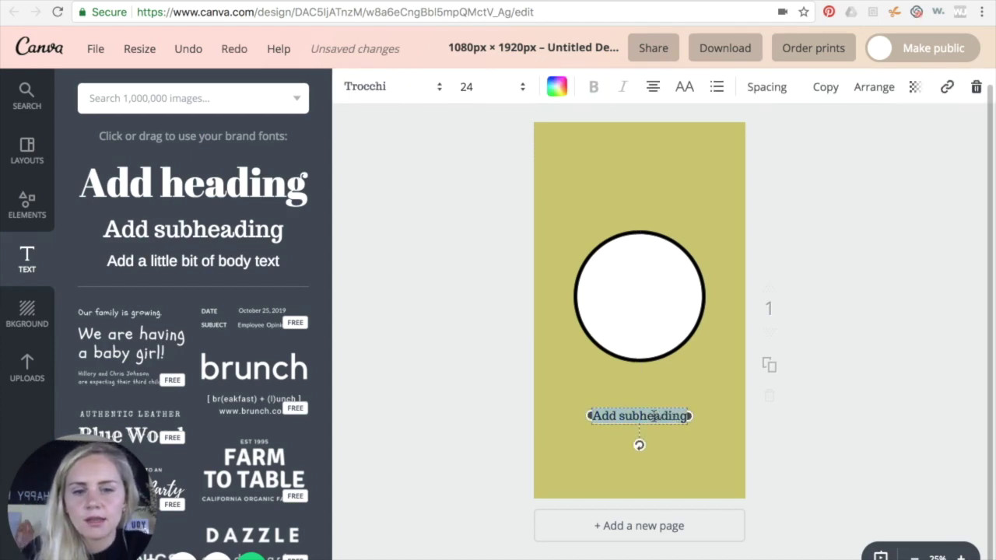
type("C")
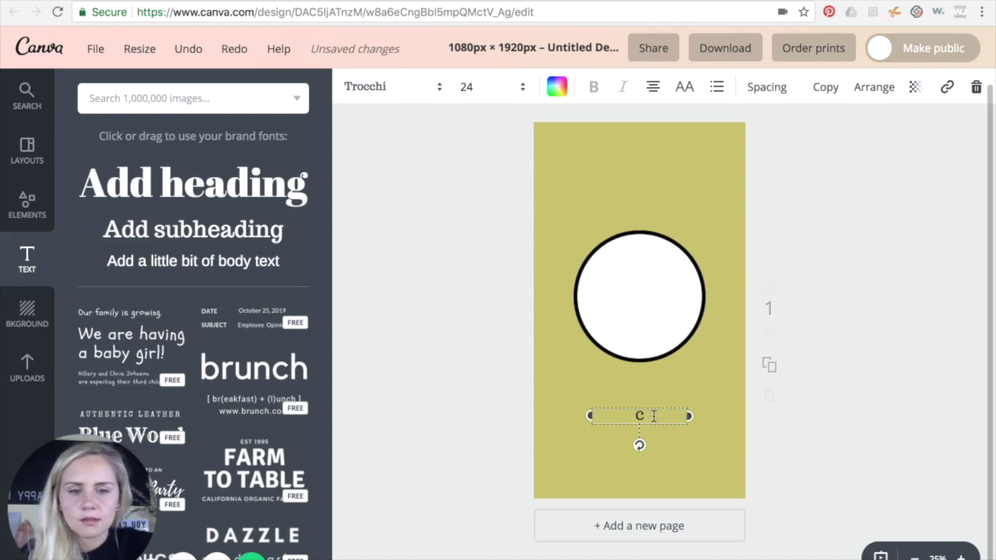
type("V")
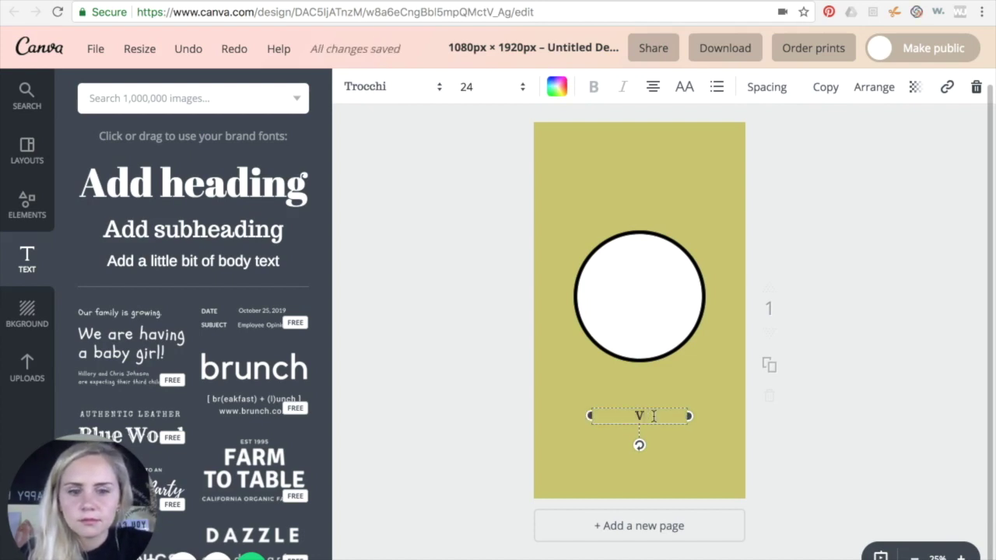
type("Vacays")
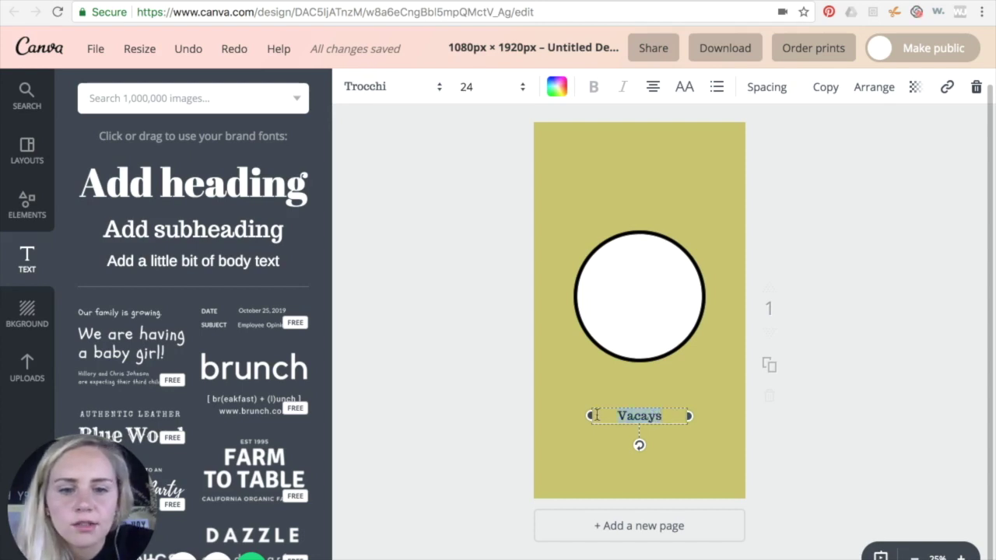
Set the "Vacays" text to the last uploaded handwritten script font at size 80
left_click(416, 97)
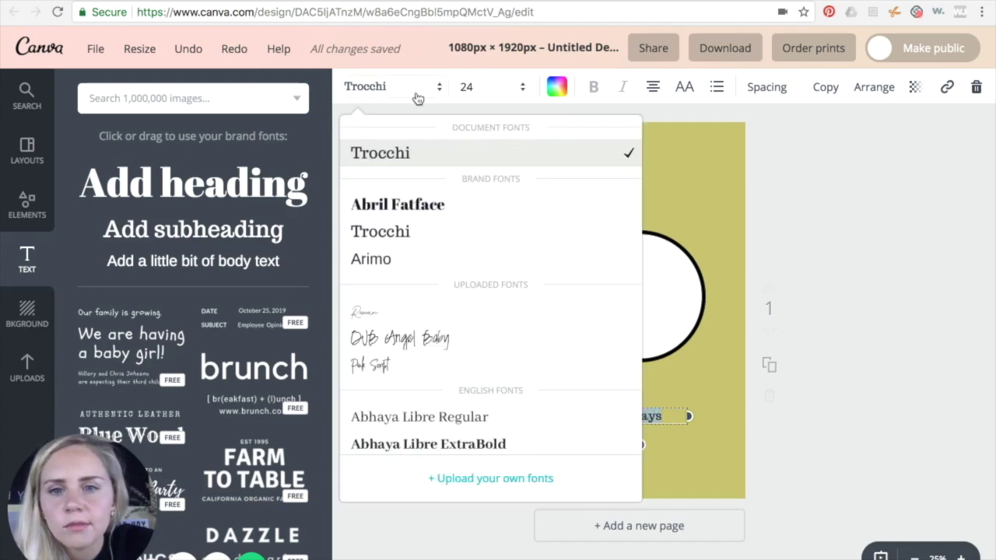
left_click(408, 368)
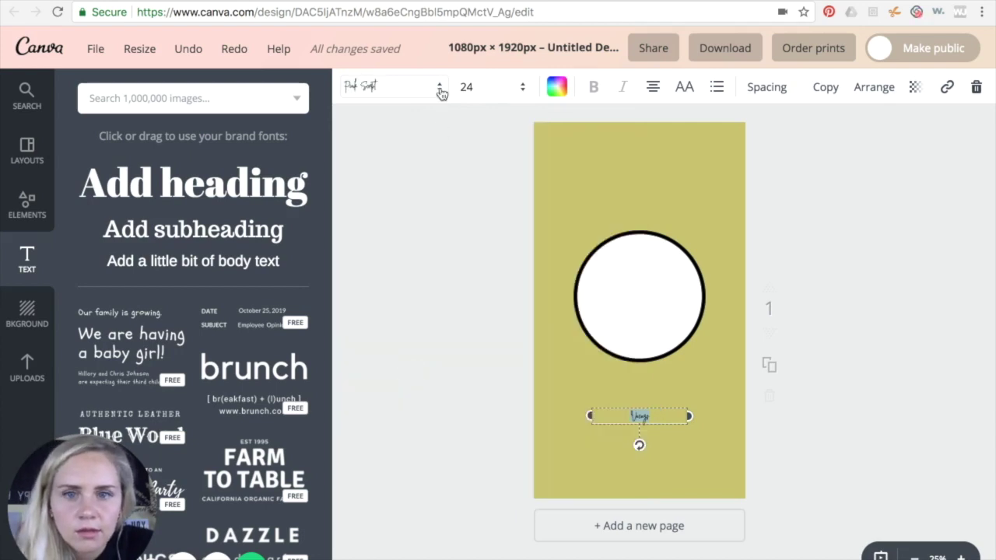
left_click(485, 86)
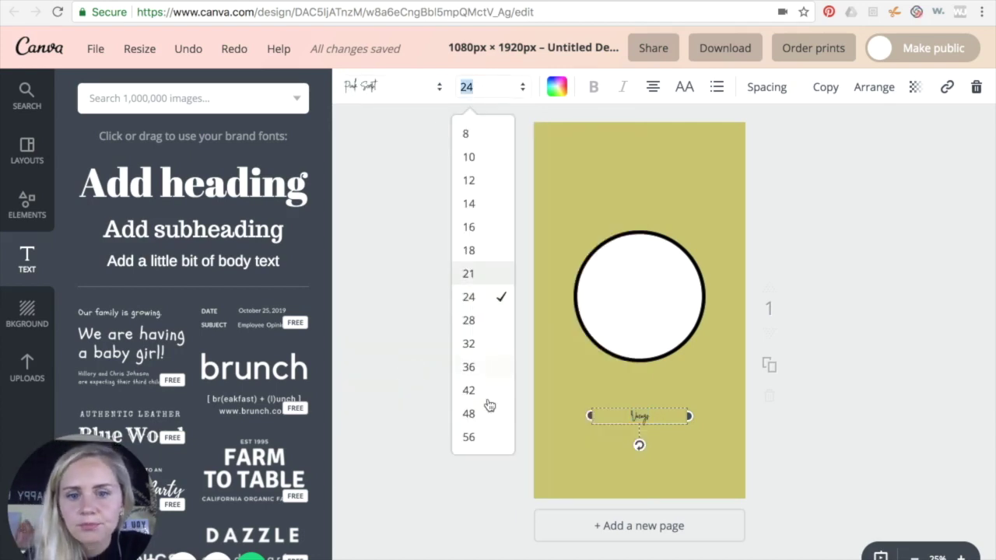
scroll(487, 402, "down", 2)
left_click(484, 365)
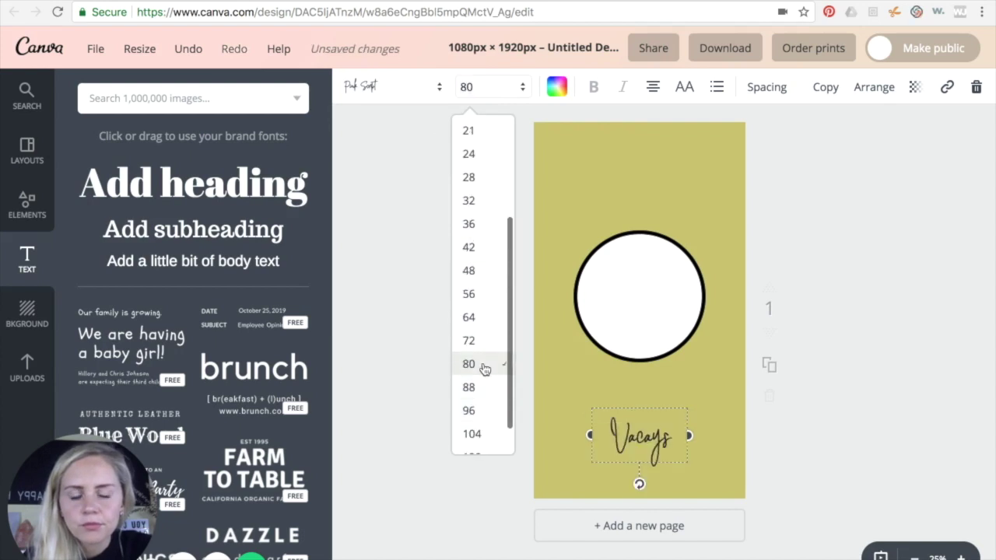
left_click(486, 374)
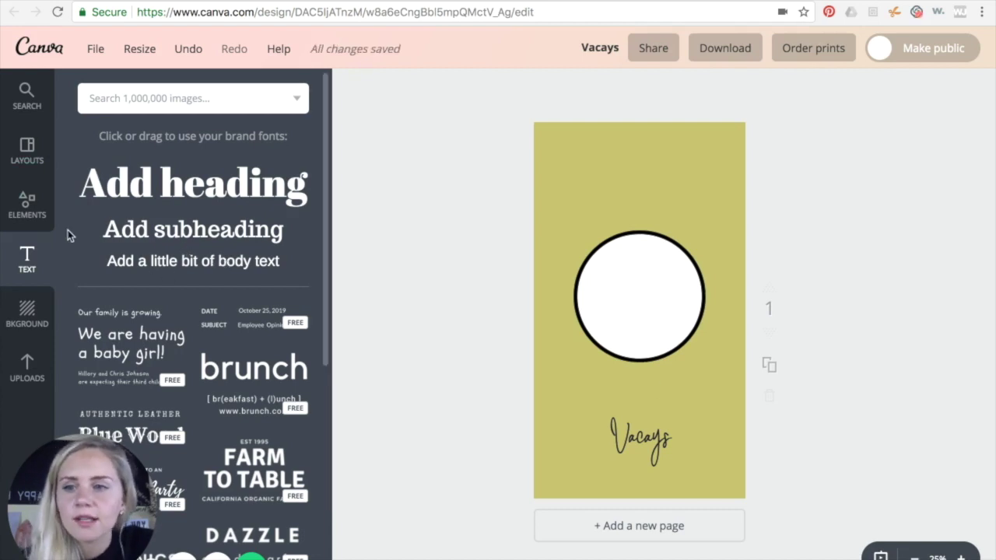
Search the image library for "palm tree"
left_click(27, 208)
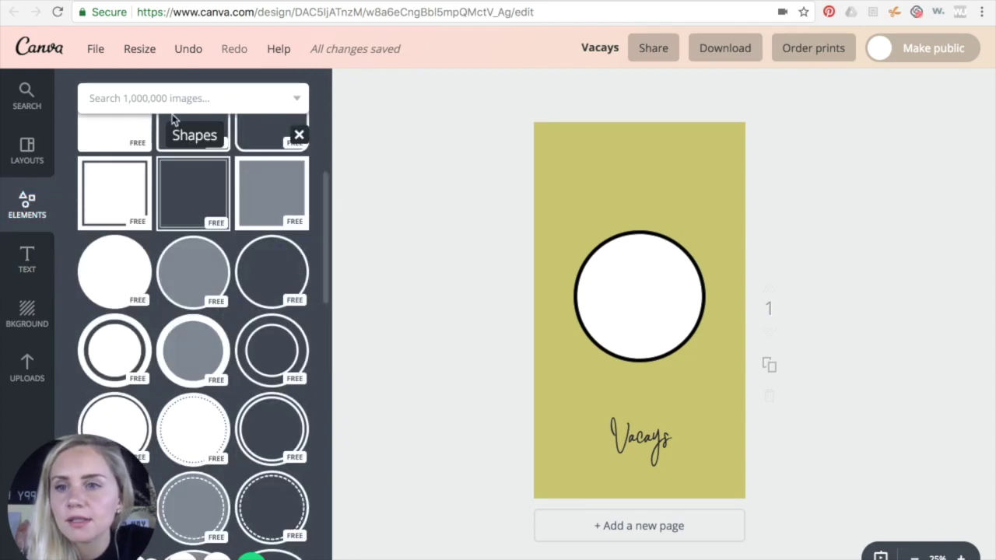
left_click(191, 95)
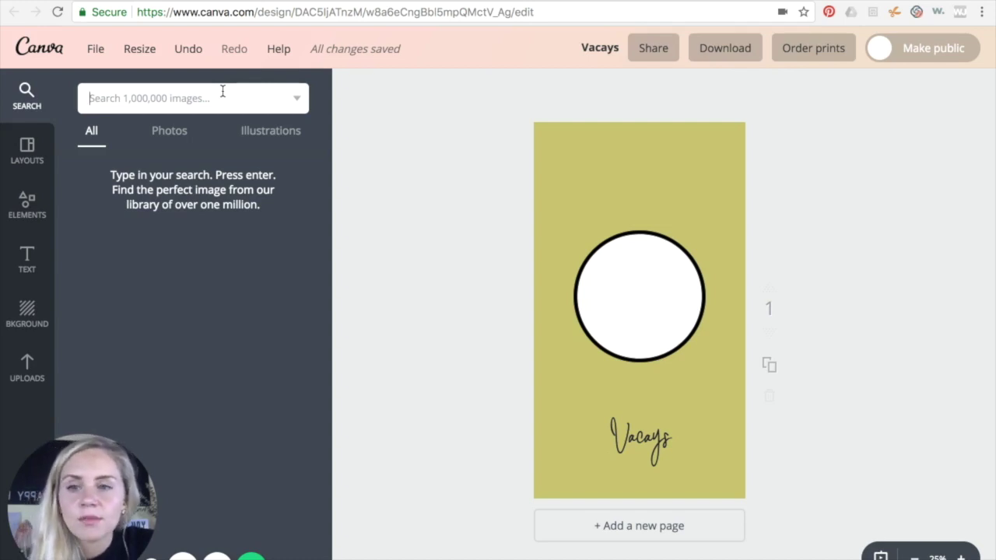
type("pal")
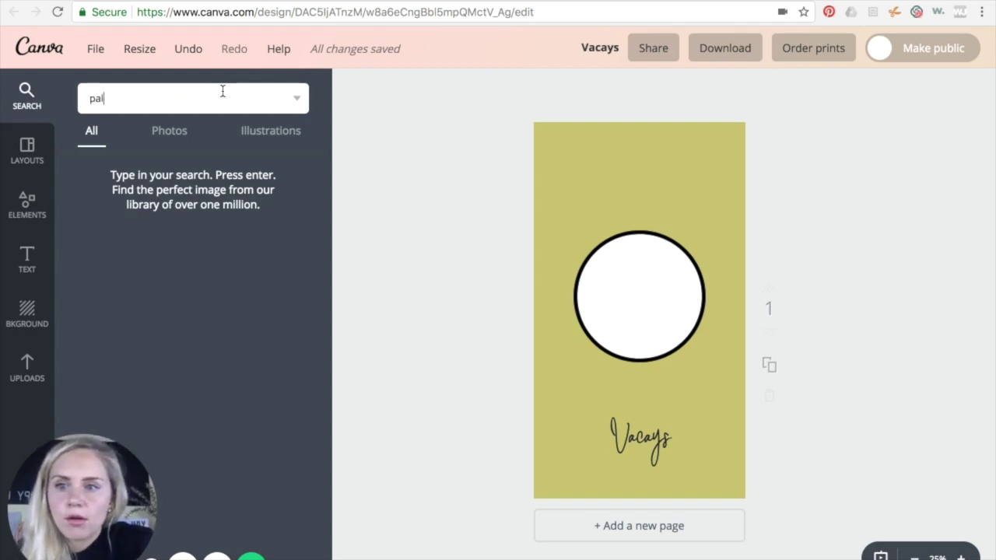
type("m tree")
key("Return")
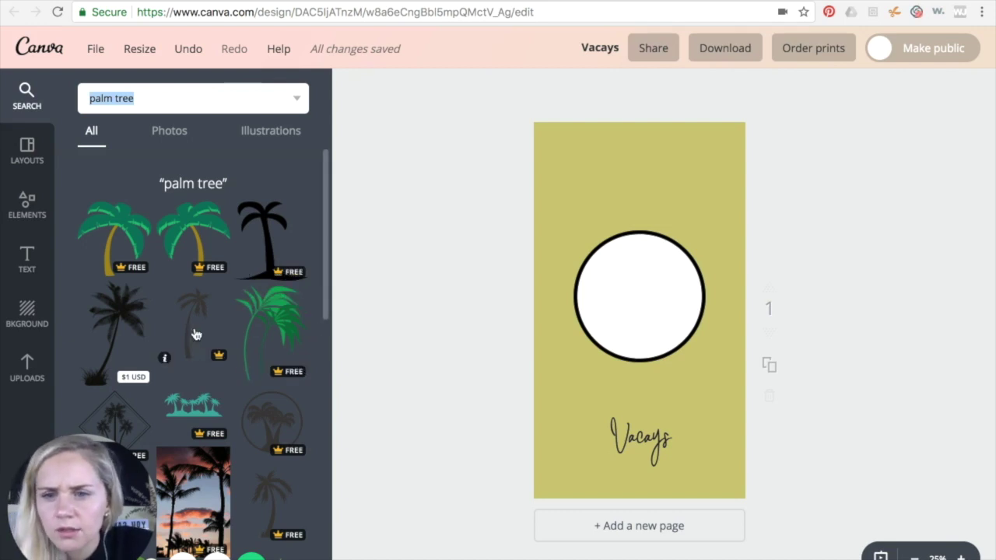
Add the dark single palm tree illustration to the page, shrink it to fit inside the white circle and centre it there
left_click_drag(196, 335, 639, 305)
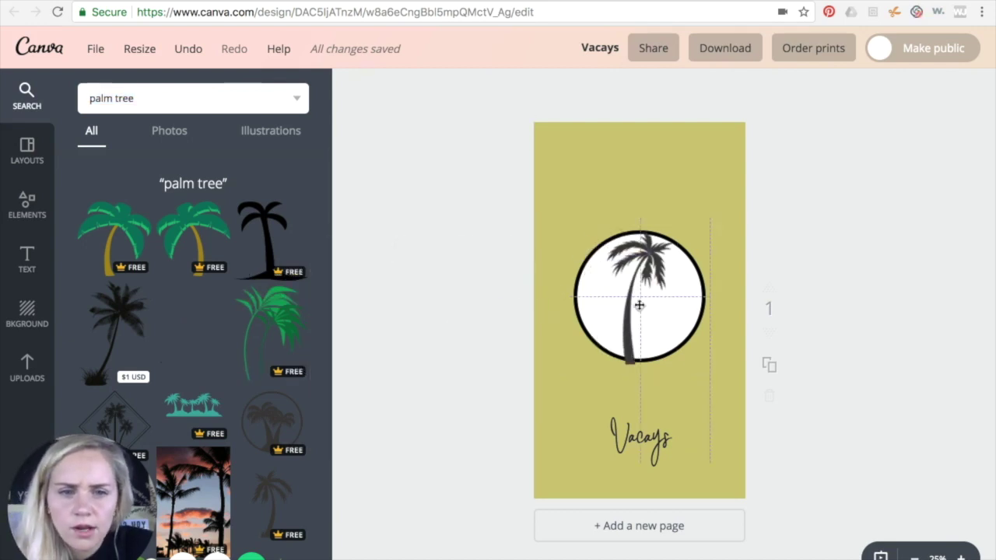
left_click_drag(573, 373, 624, 314)
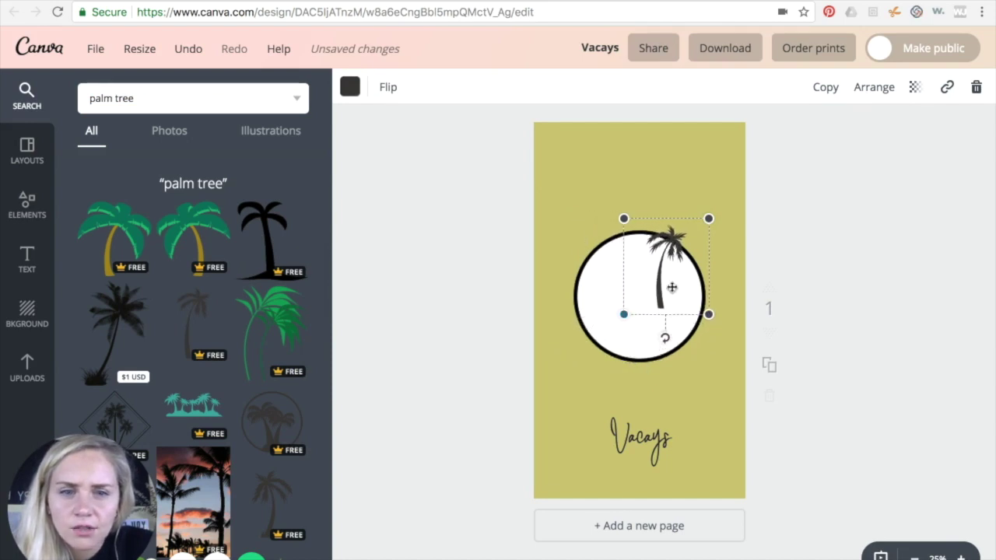
left_click_drag(672, 287, 644, 322)
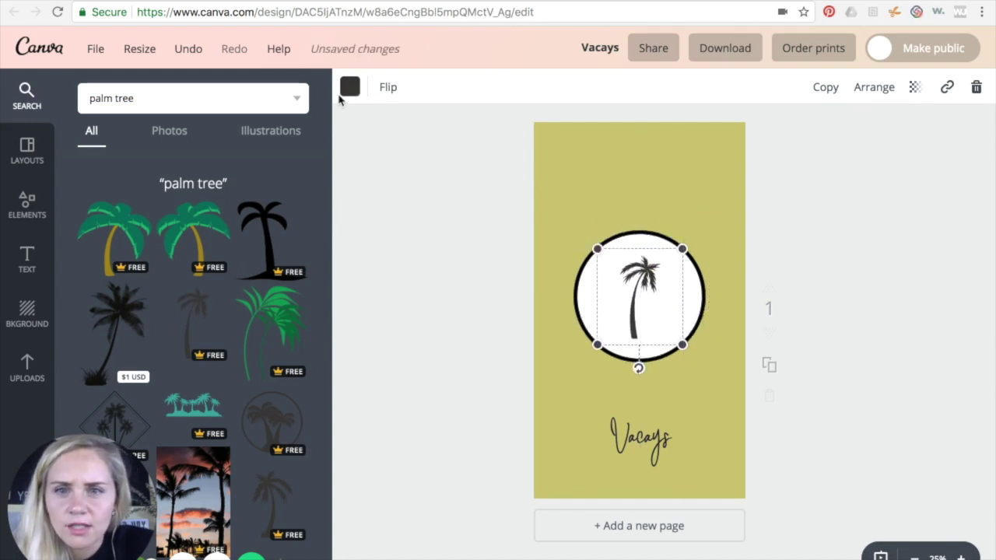
left_click(506, 301)
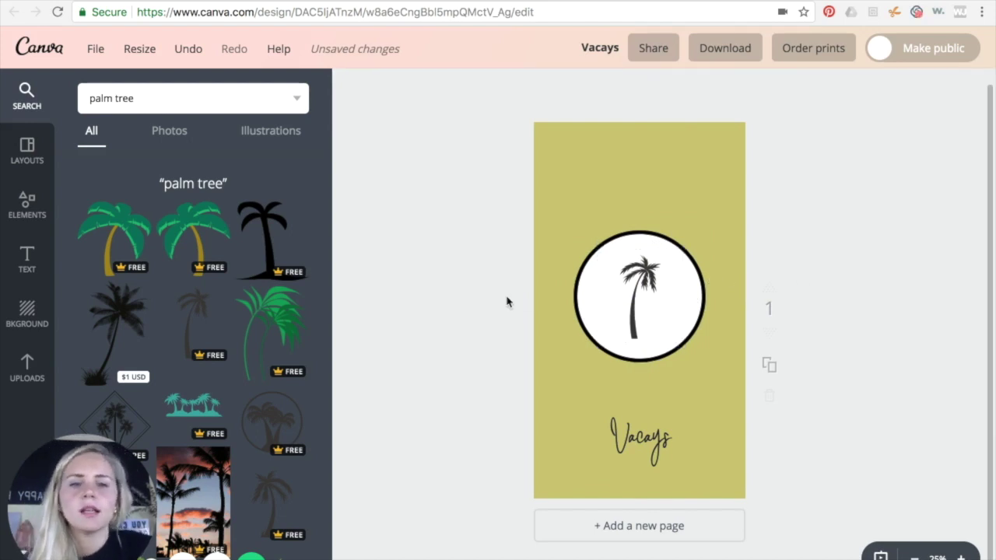
Shrink the black-outlined white circle slightly and re-centre it around the palm tree
left_click(639, 343)
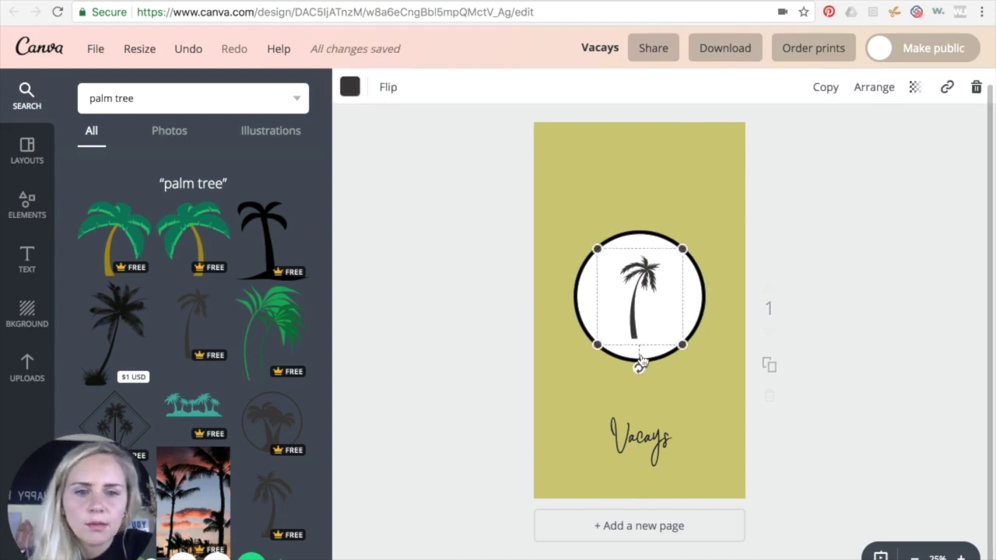
left_click(638, 362)
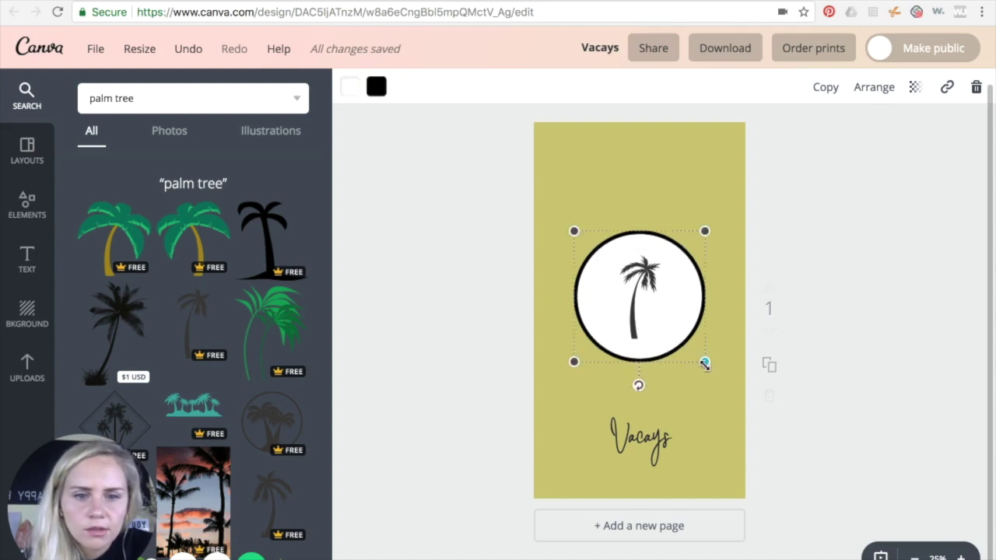
left_click_drag(703, 360, 689, 347)
mouse_move(650, 311)
left_mouse_down()
mouse_move(658, 318)
mouse_move(650, 315)
left_mouse_up()
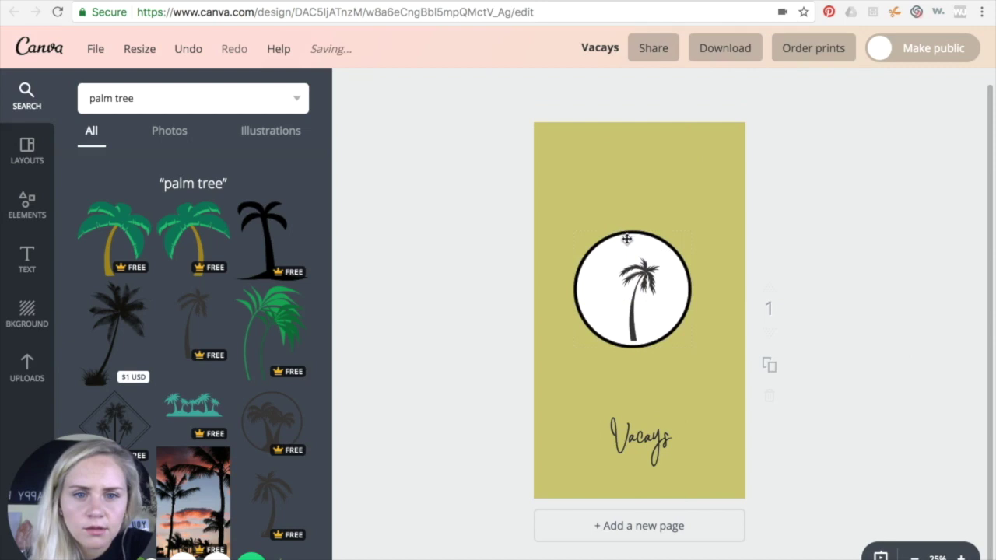
left_click_drag(622, 238, 628, 242)
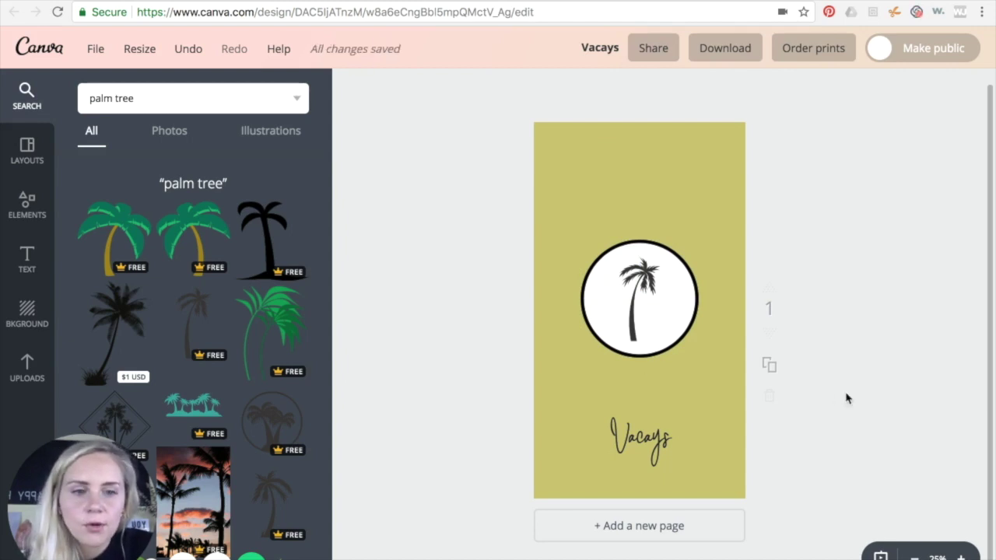
Duplicate the page and replace the copy's "Vacays" text with "Trader Joe's", one word per line
scroll(850, 388, "down", 1)
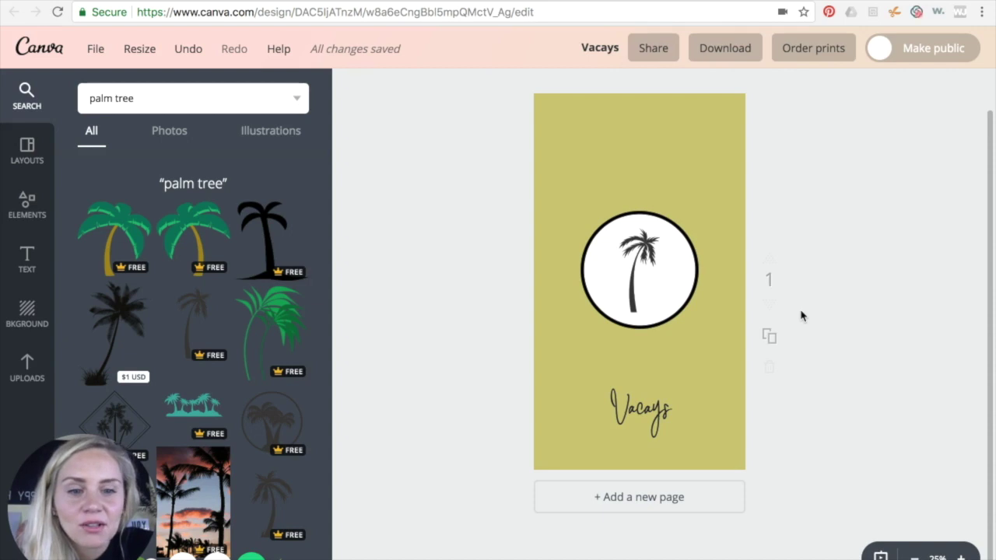
left_click(770, 337)
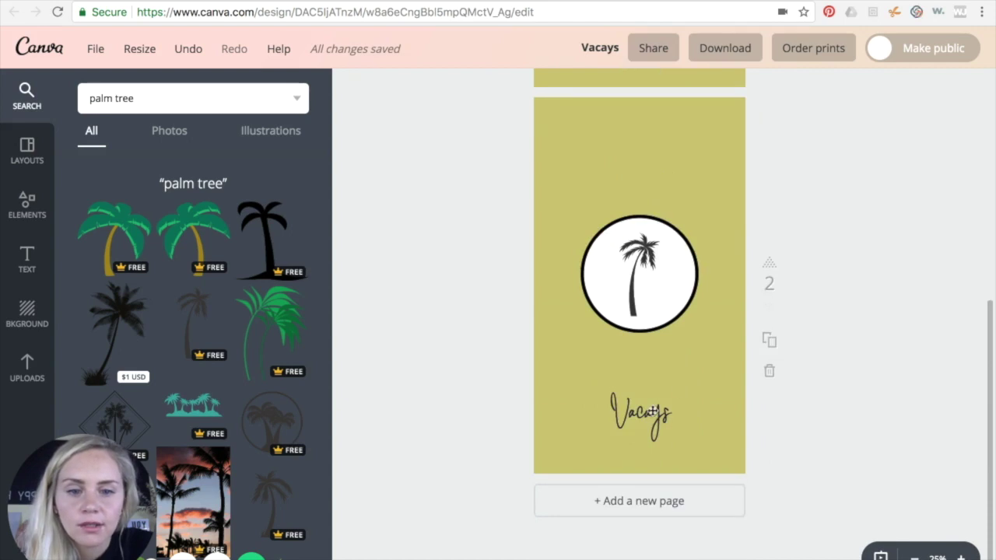
double_click(653, 410)
type("Tr")
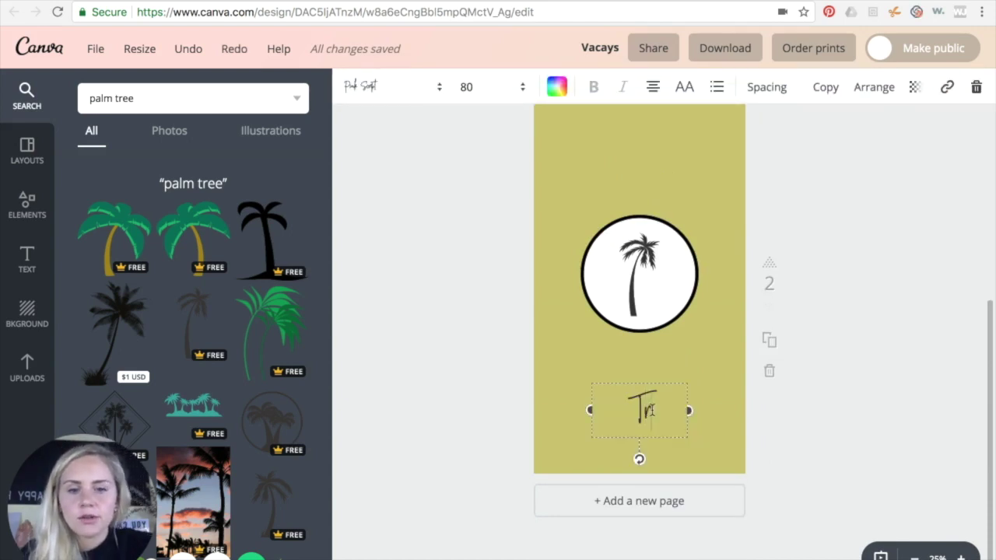
type("ader")
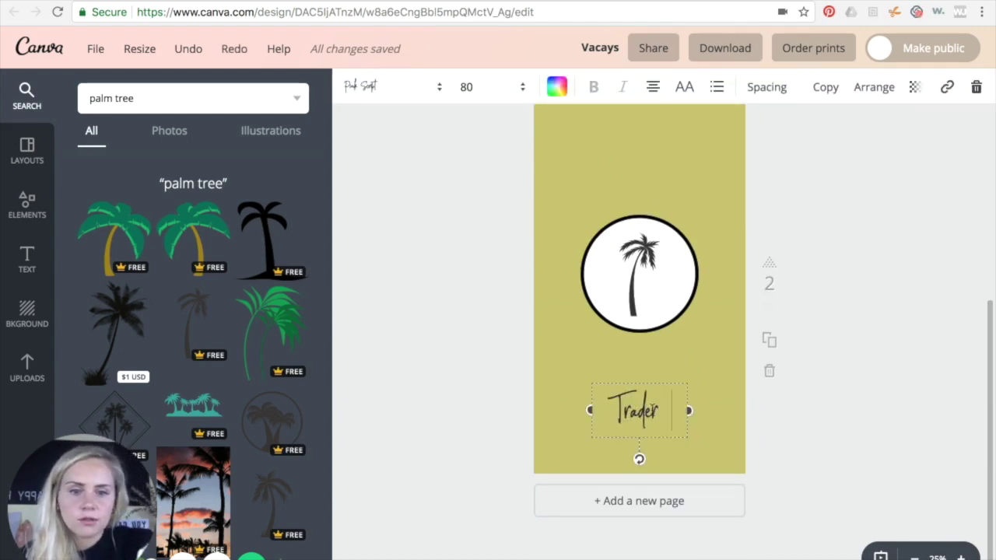
key("Return")
type("Joe's")
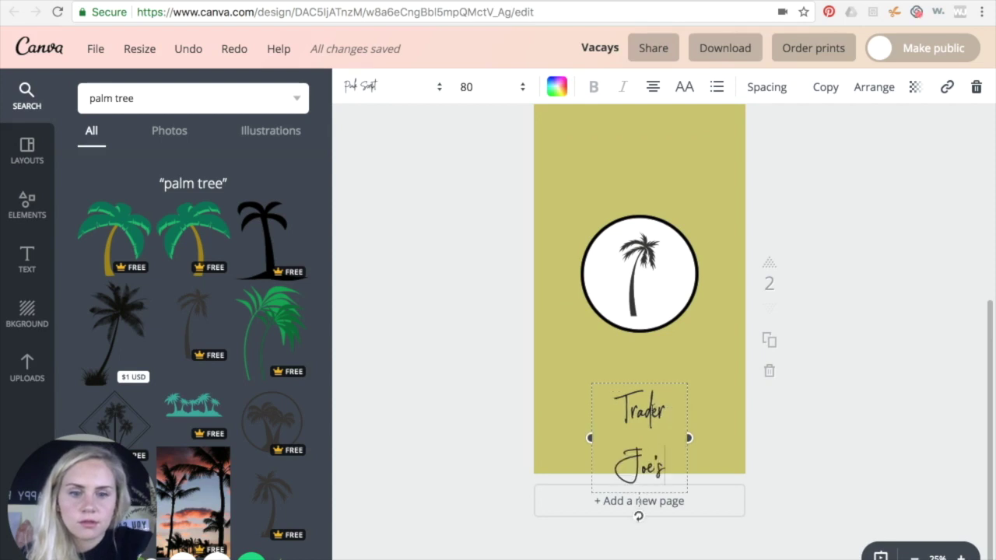
Widen the "Trader Joe's" text box so the name fits on one line, and centre it beneath the circle
left_click(568, 434)
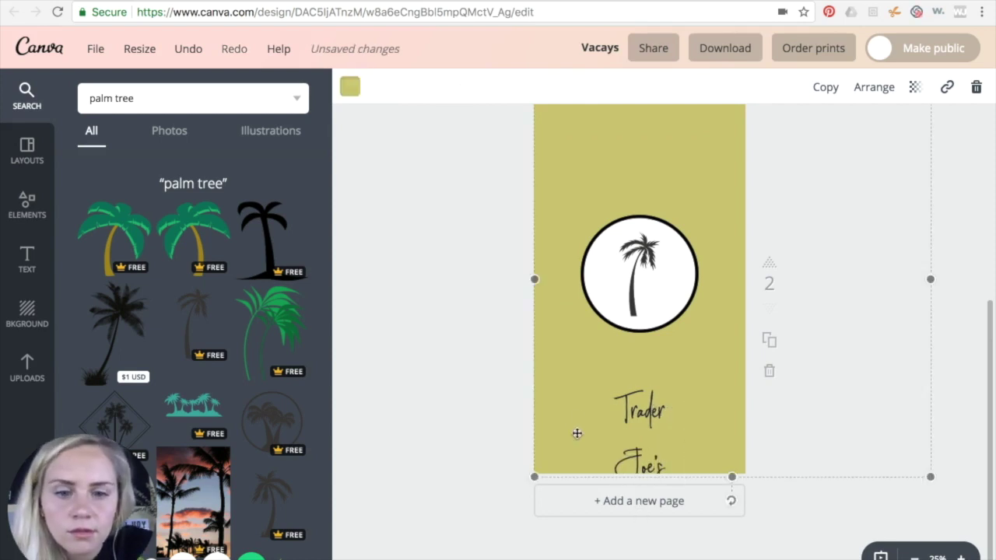
left_click(469, 436)
left_click(632, 414)
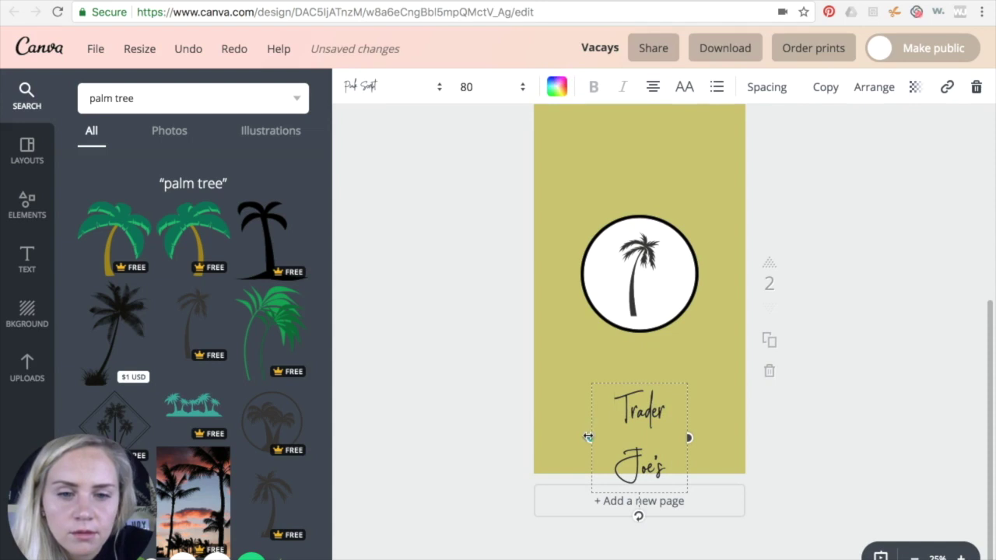
left_click_drag(563, 436, 560, 435)
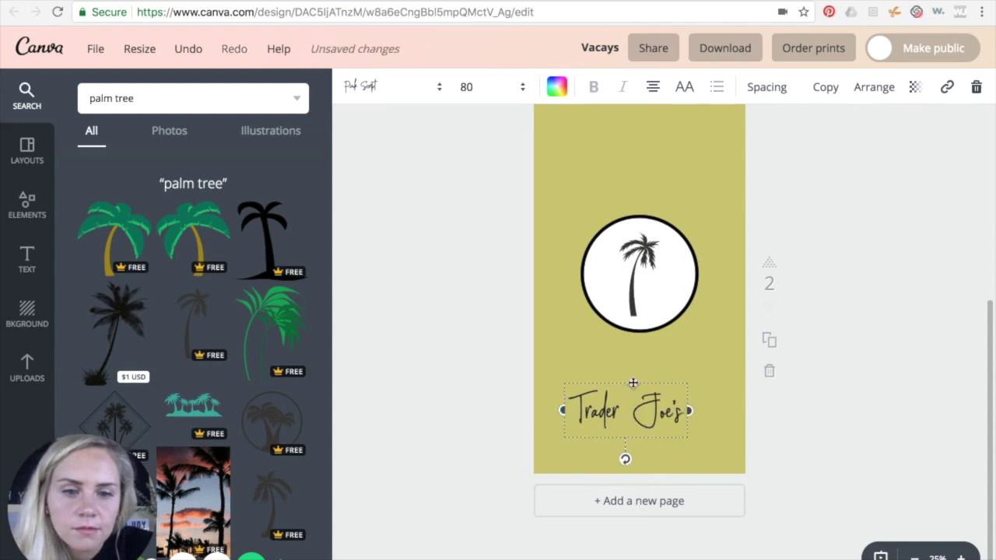
left_click_drag(640, 383, 646, 382)
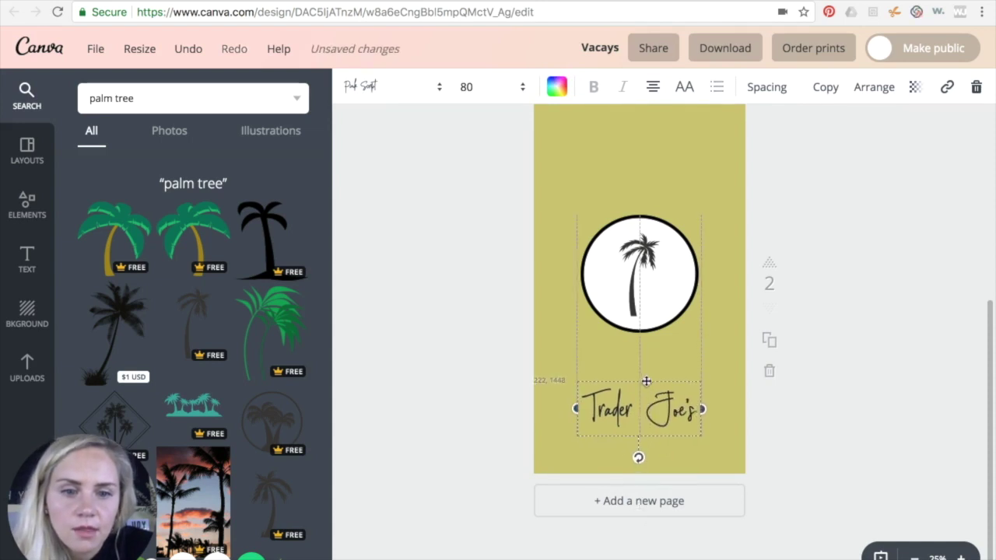
Delete the palm tree illustration from the white circle on the Trader Joe's page
left_click(632, 254)
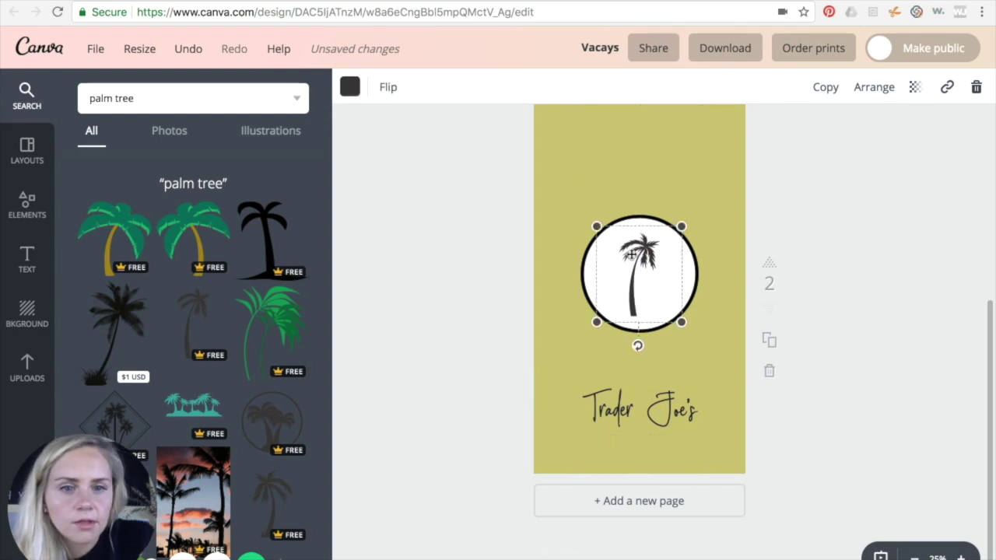
key("Delete")
Search the element library for "food" and browse the results for a suitable icon
left_click(200, 89)
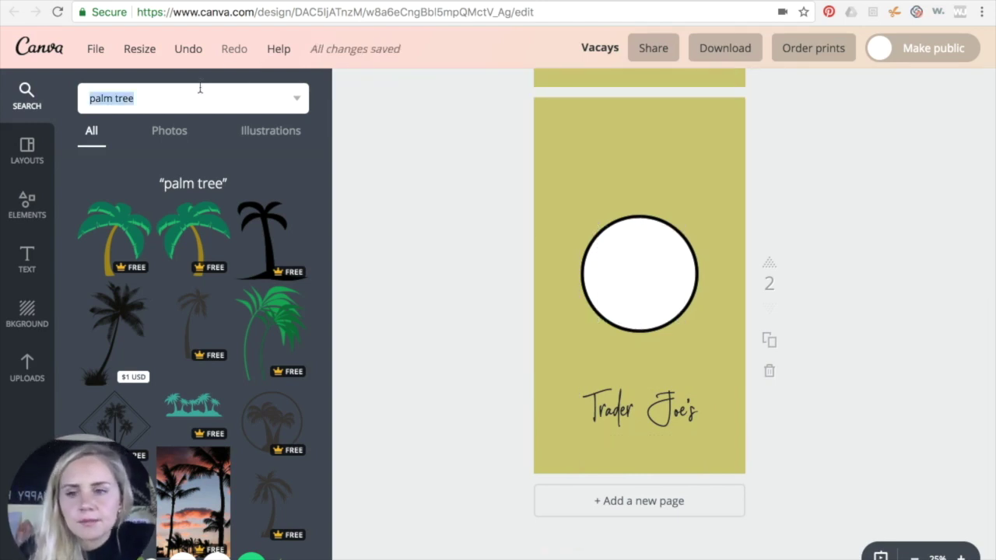
type("f")
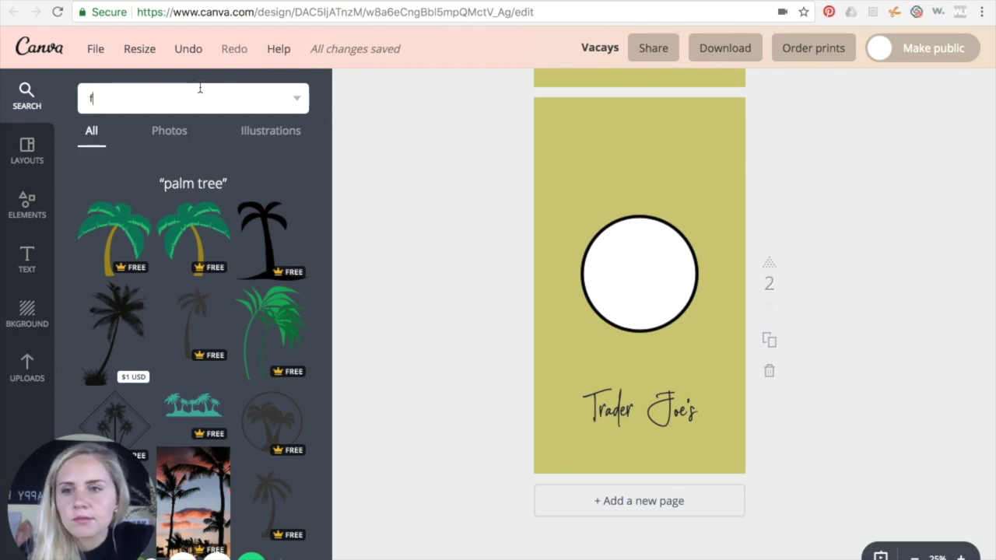
type("ood")
key("Return")
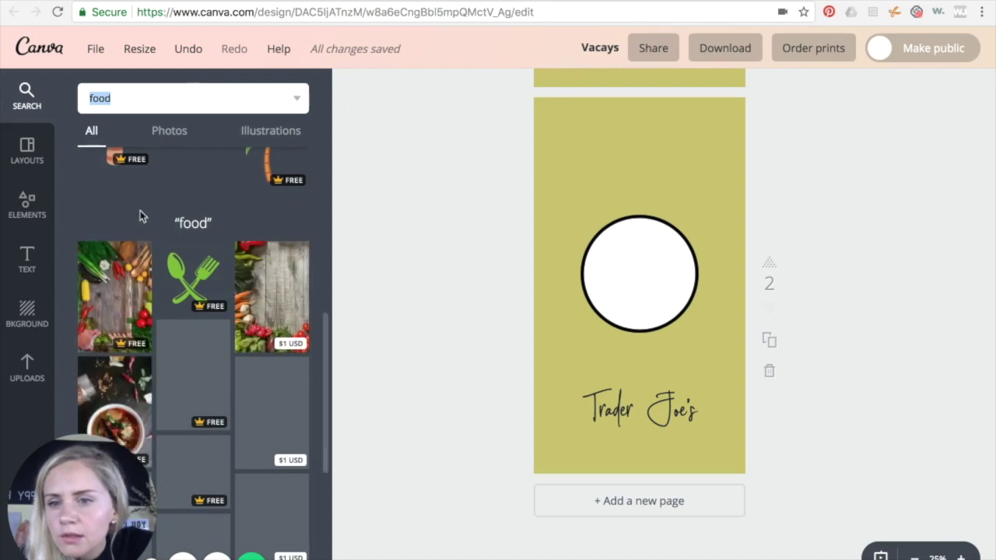
scroll(162, 285, "down", 1)
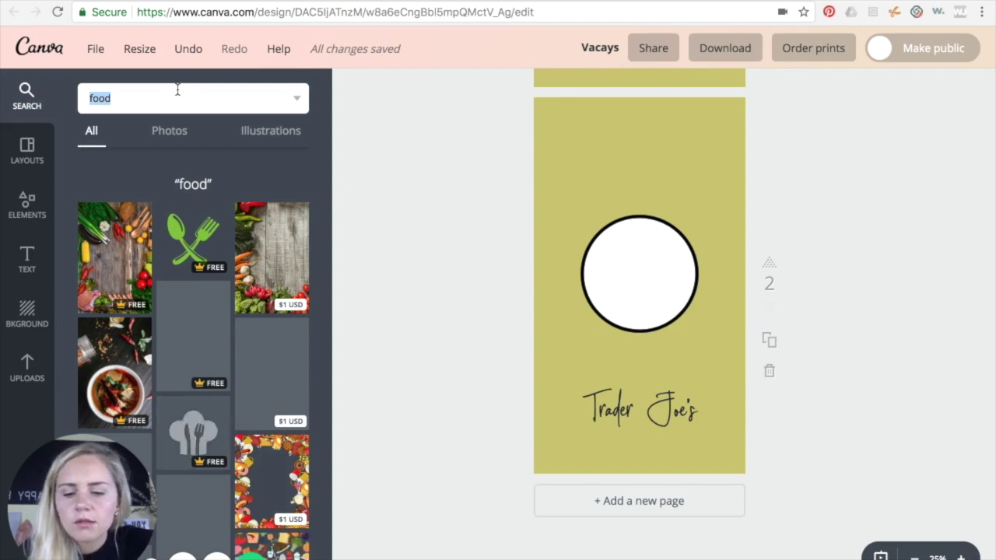
Search the element library for "fruit", limit the results to illustrations and browse them for an icon
type("fr")
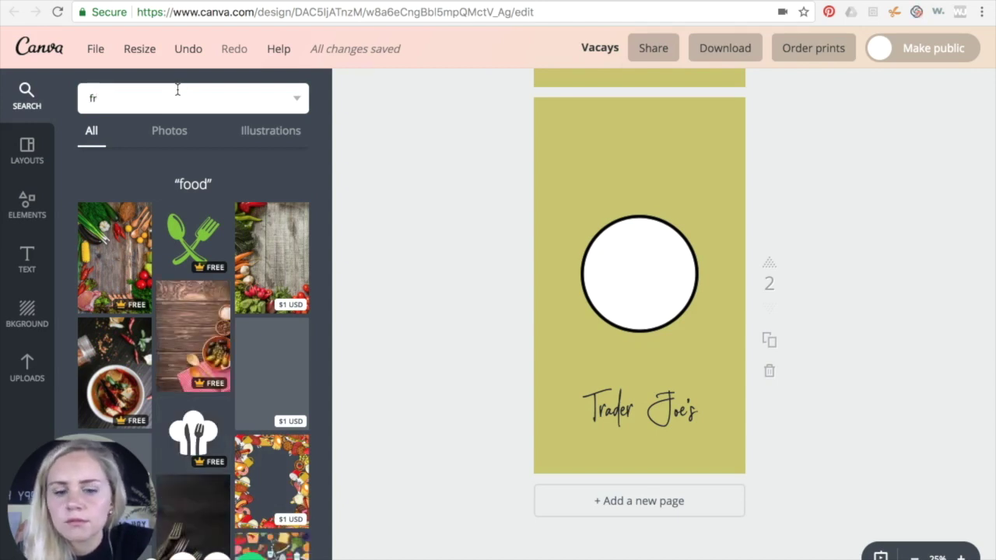
type("iot")
key("Return")
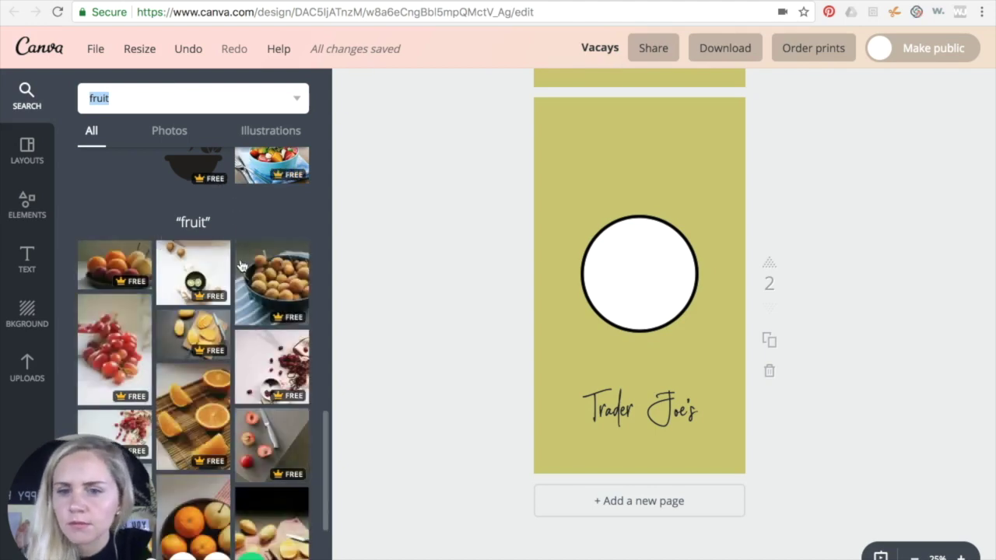
scroll(246, 309, "down", 3)
scroll(246, 310, "down", 2)
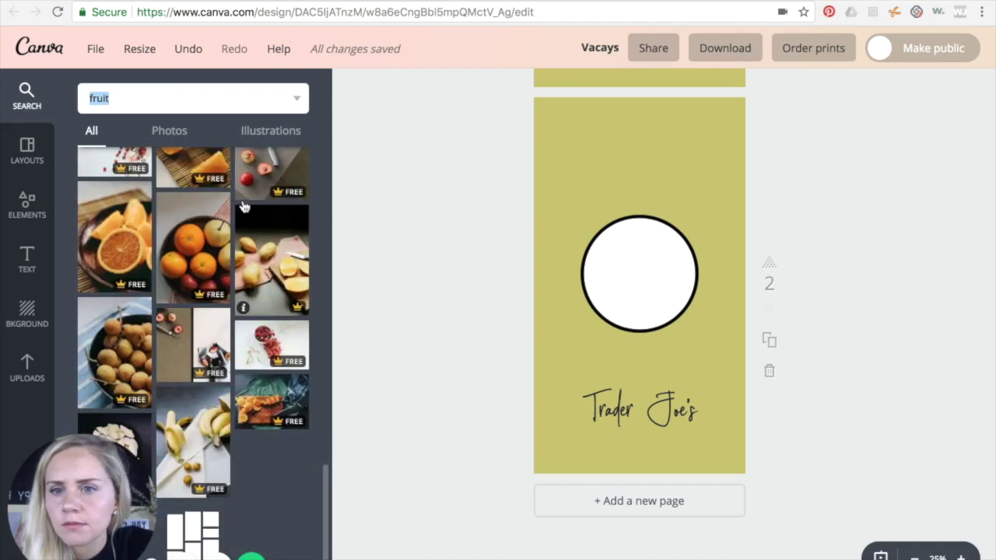
left_click(259, 134)
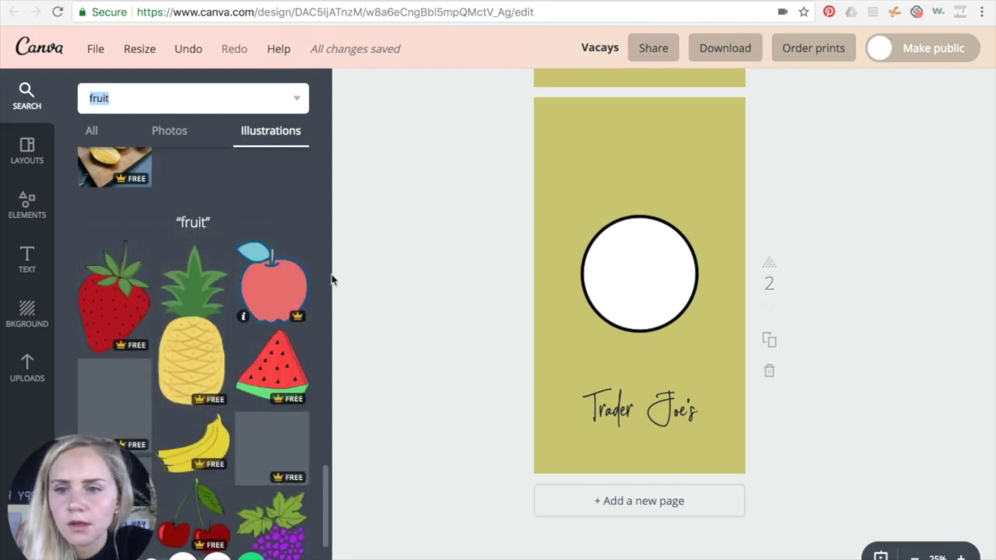
scroll(265, 266, "down", 3)
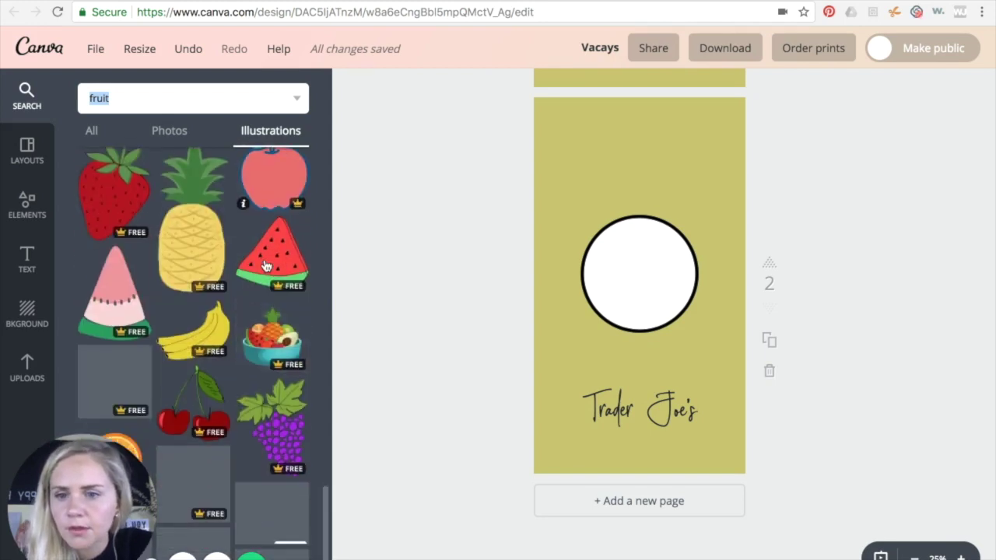
scroll(264, 266, "down", 4)
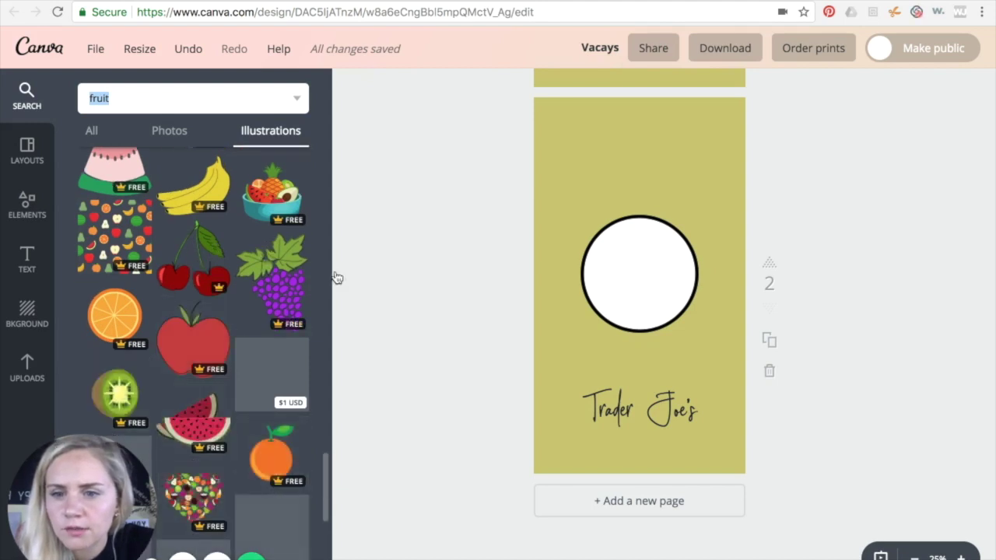
Add the two-cherries illustration to the Trader Joe's page, shrink it to fit inside the white circle and centre it there
left_click_drag(193, 261, 633, 276)
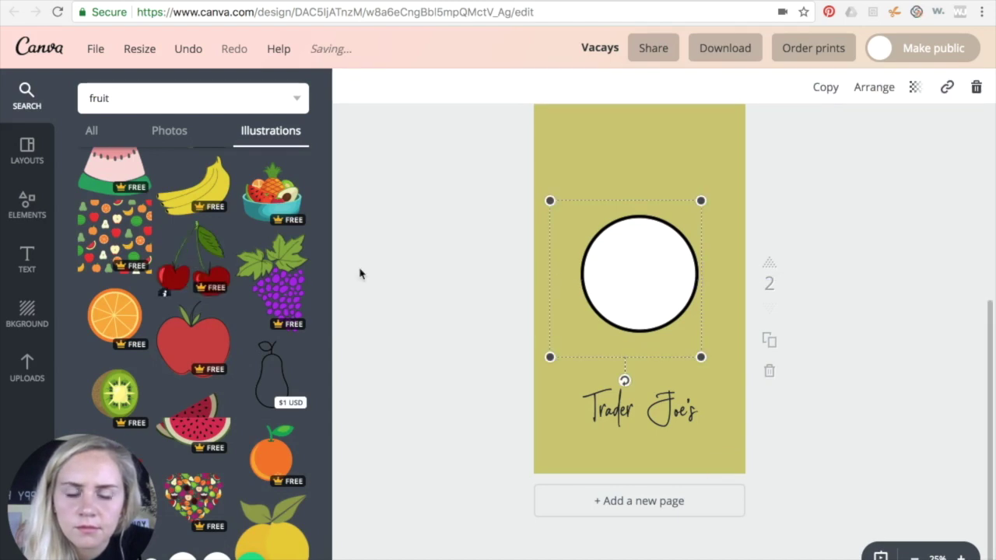
left_click_drag(549, 202, 666, 292)
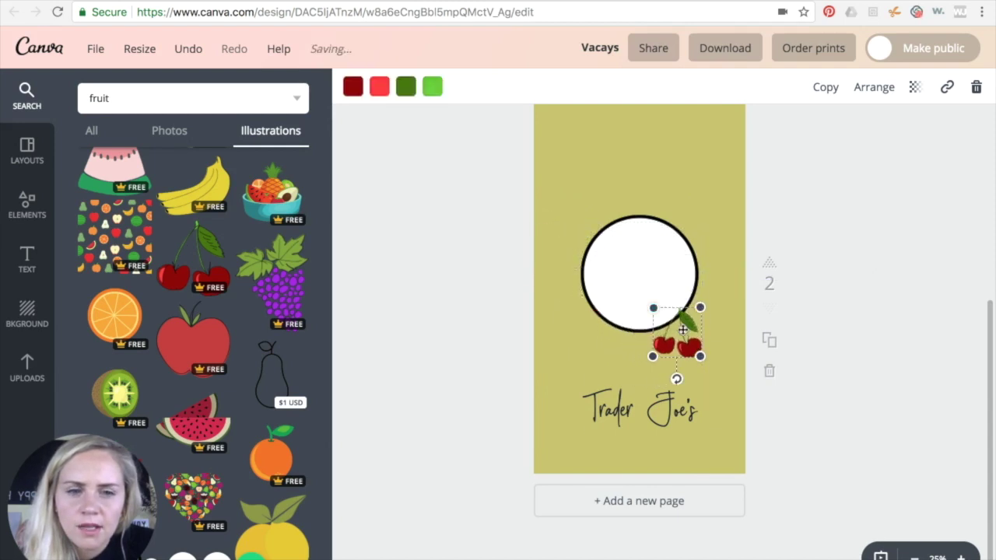
left_click_drag(682, 329, 642, 276)
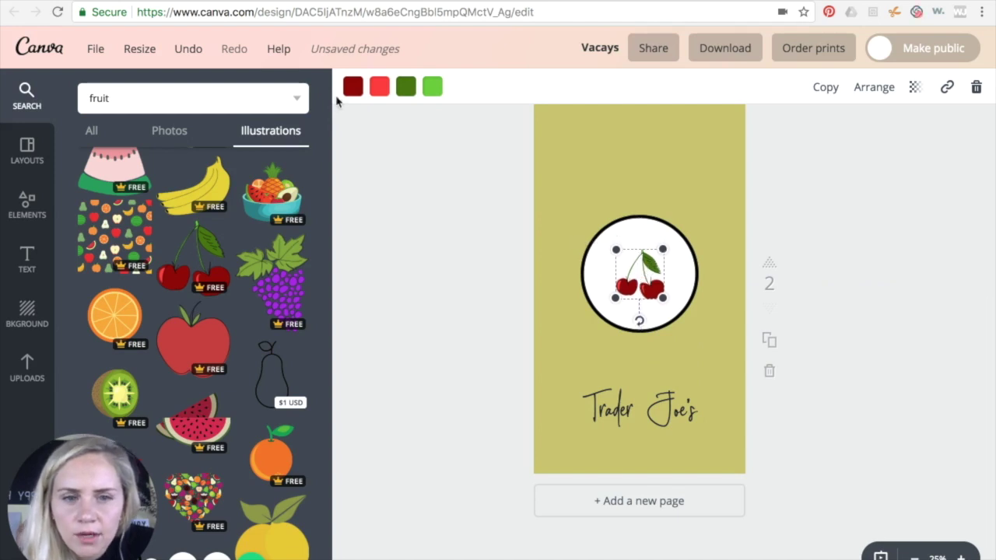
Recolour all four colours of the cherries, both reds and both greens, to the dark grey document colour, and deselect the illustration
left_click(351, 88)
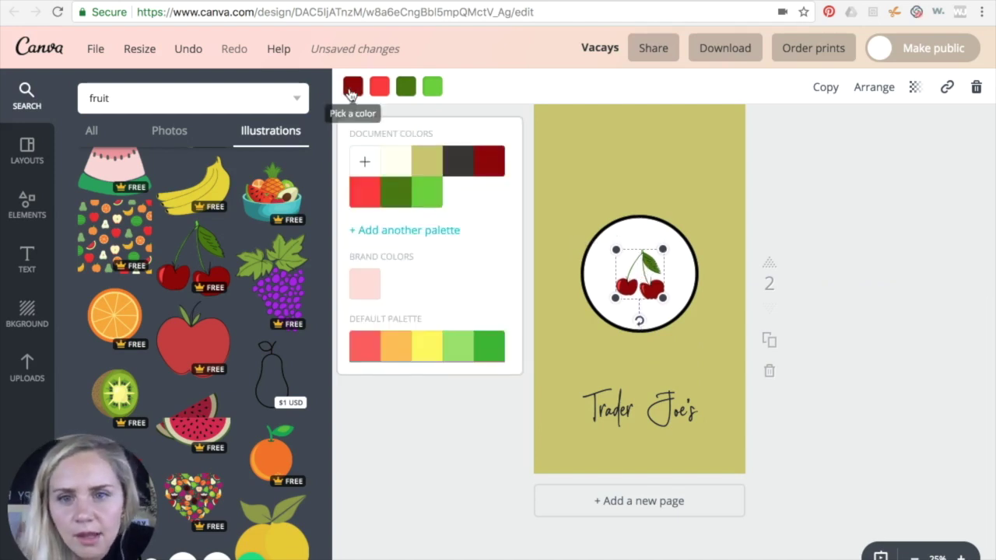
left_click(457, 160)
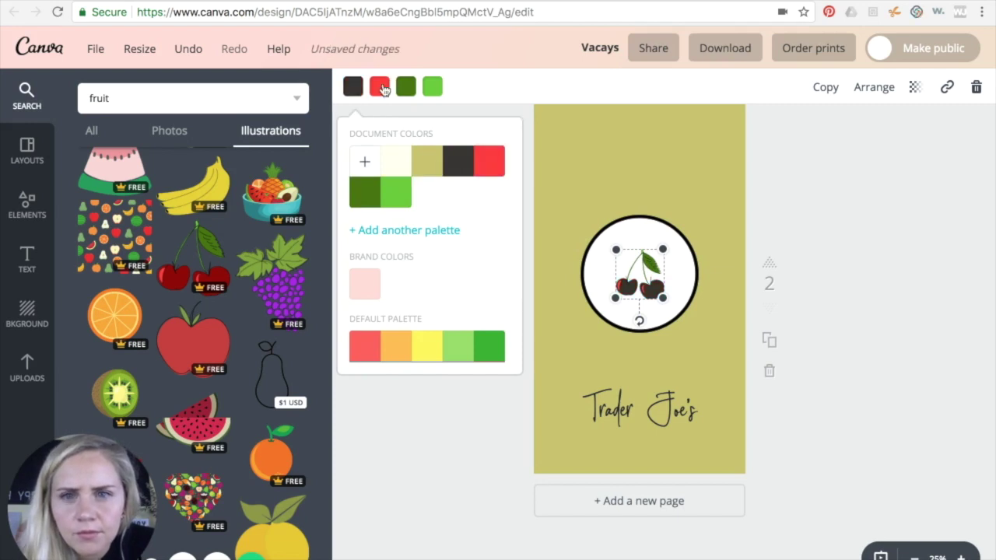
left_click(382, 90)
left_click(484, 163)
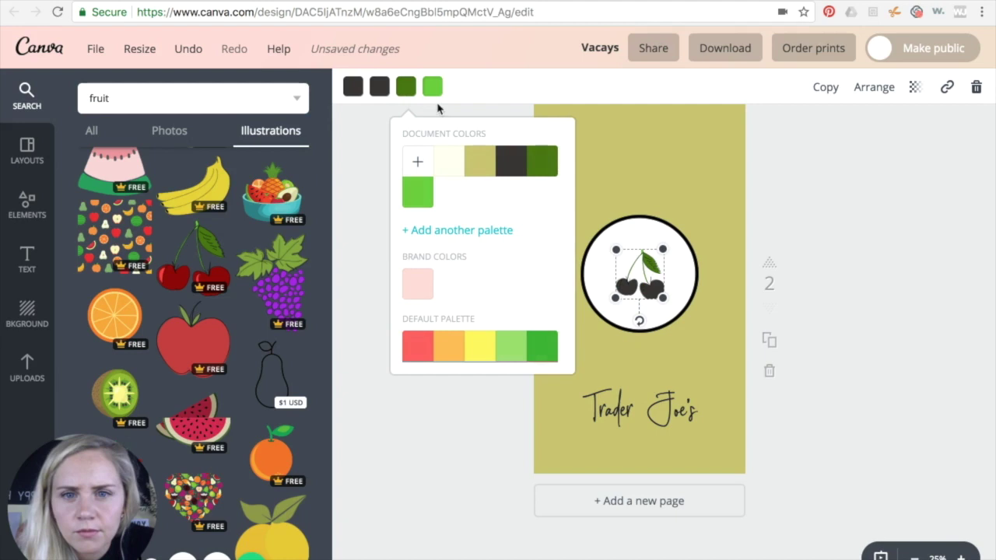
left_click(513, 160)
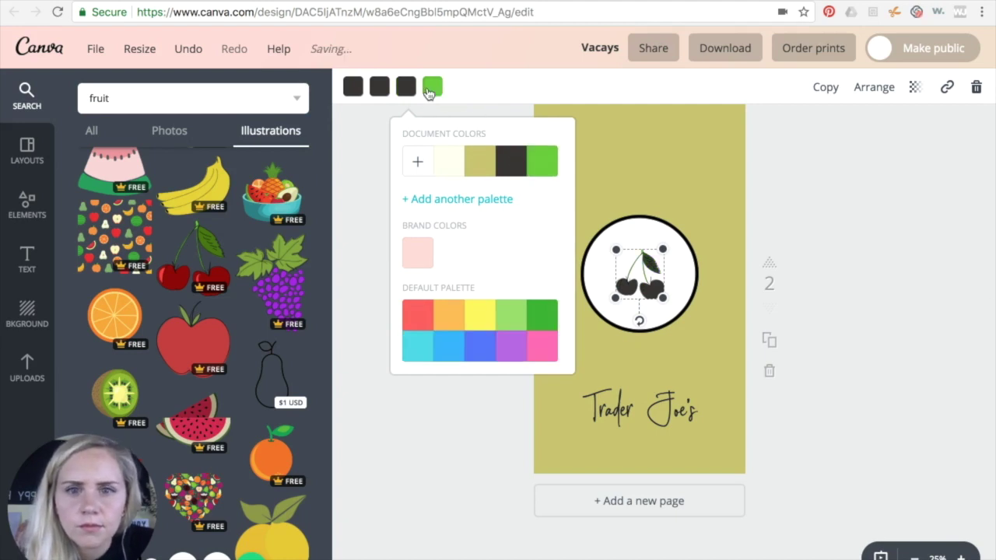
left_click(432, 86)
left_click(540, 165)
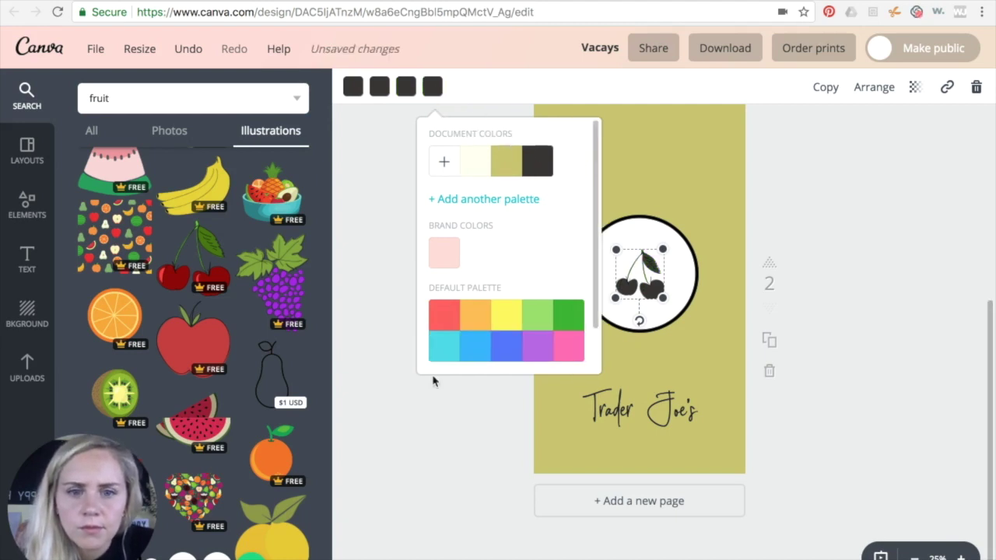
left_click(432, 432)
left_click(431, 431)
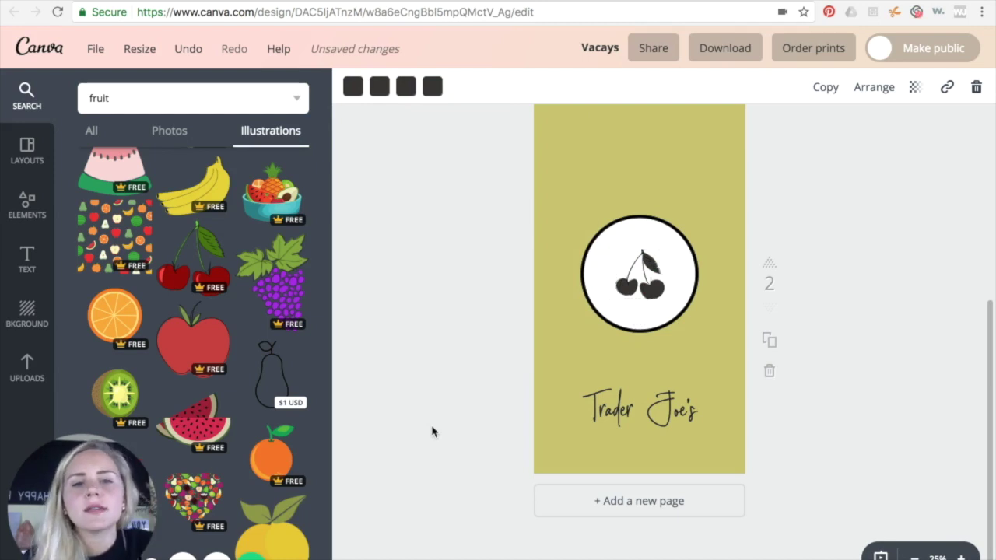
scroll(696, 323, "up", 5)
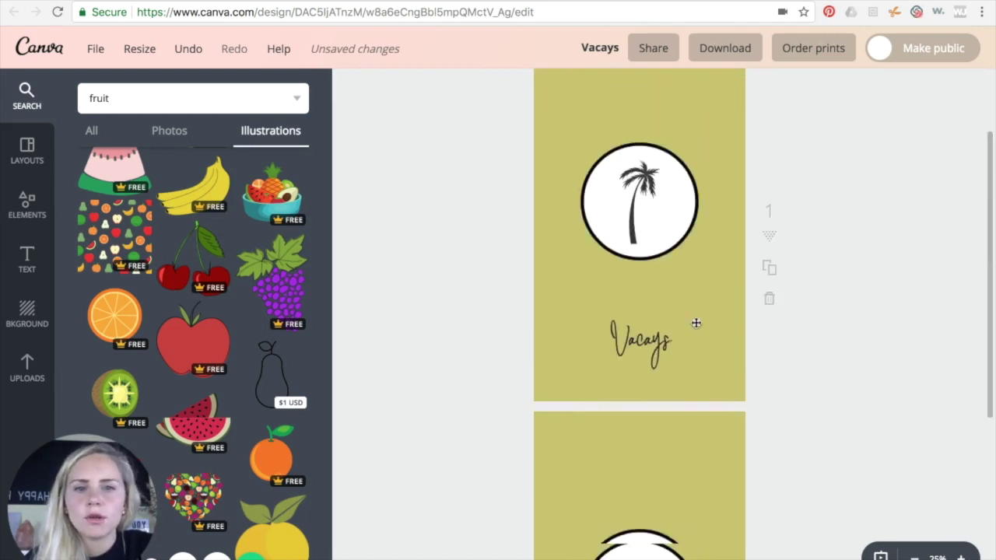
scroll(696, 323, "down", 1)
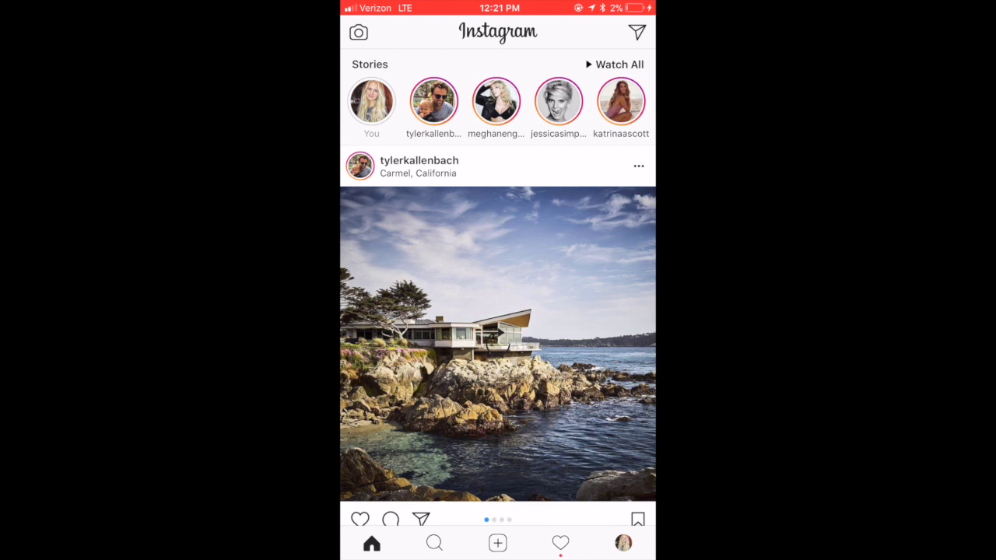
Switch to Instagram, examine the existing story highlights on the profile and return to the home feed
left_click(623, 542)
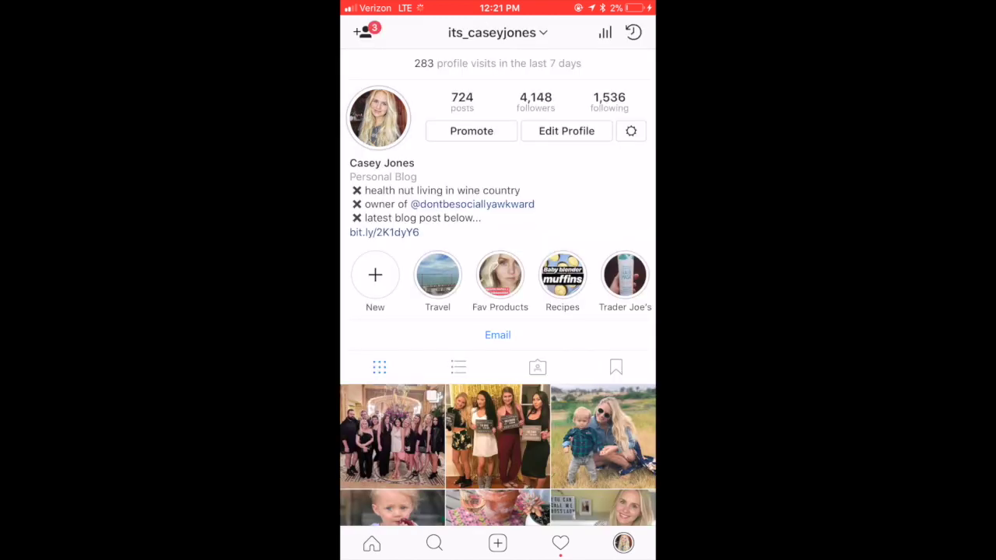
left_click(371, 542)
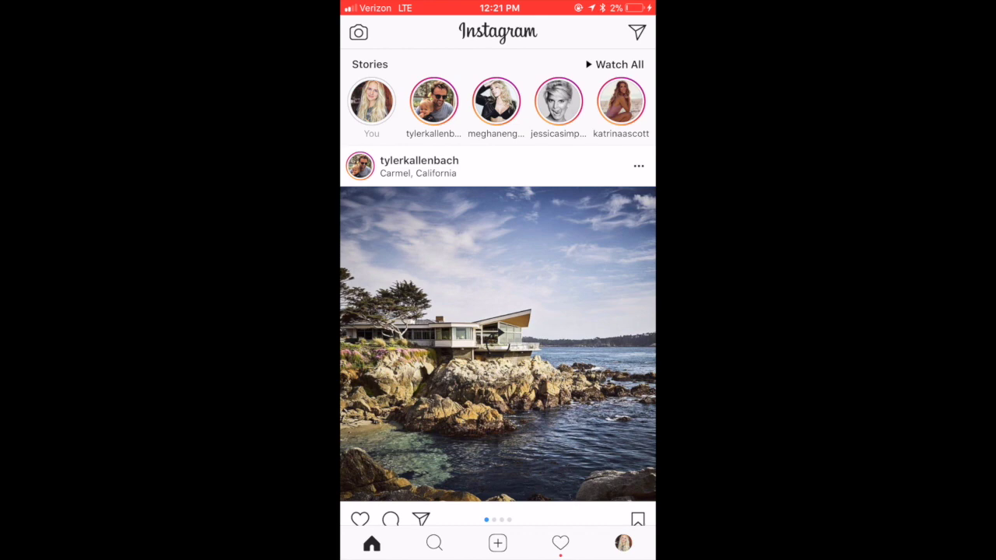
Post the "Travel" palm tree graphic from the phone's recent photos to the Instagram story
left_click(357, 32)
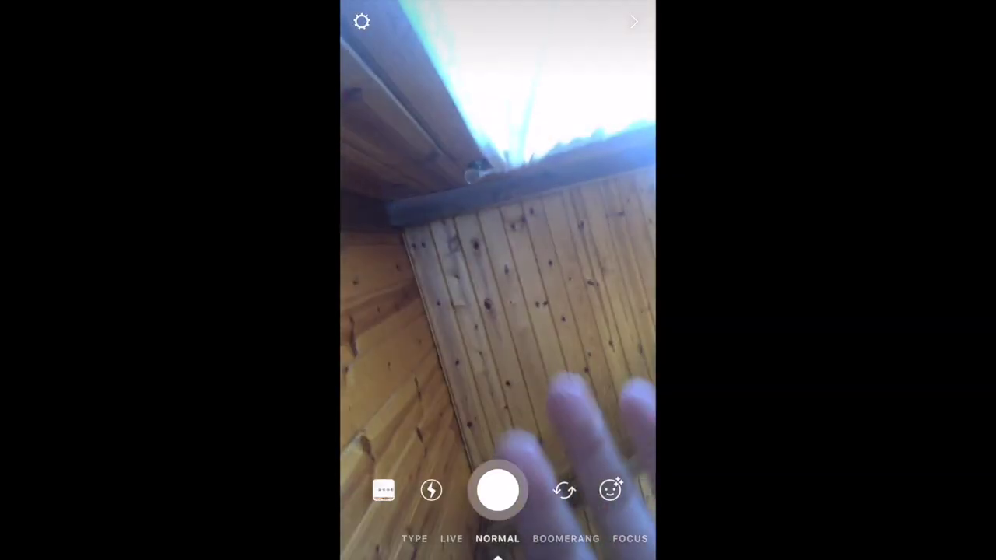
left_click(383, 490)
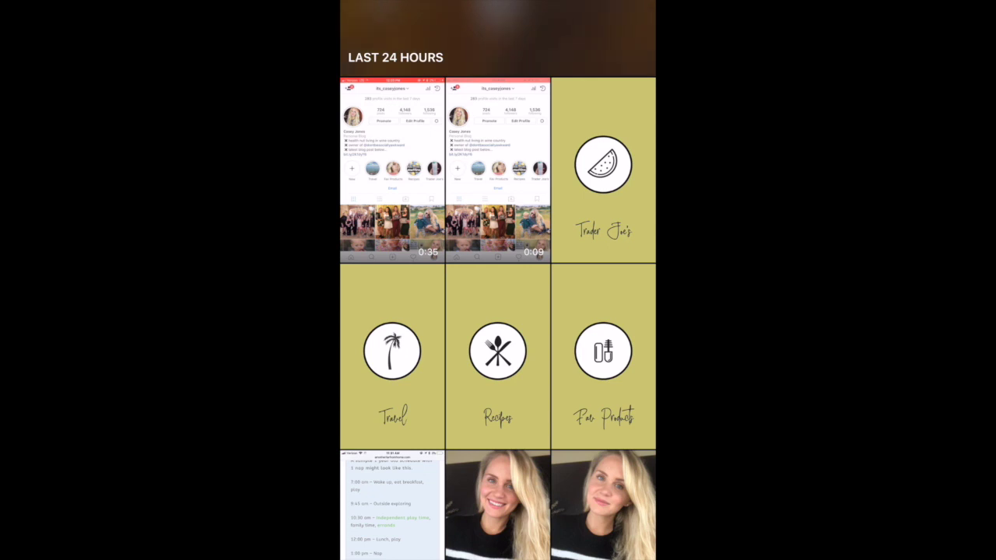
left_click(392, 356)
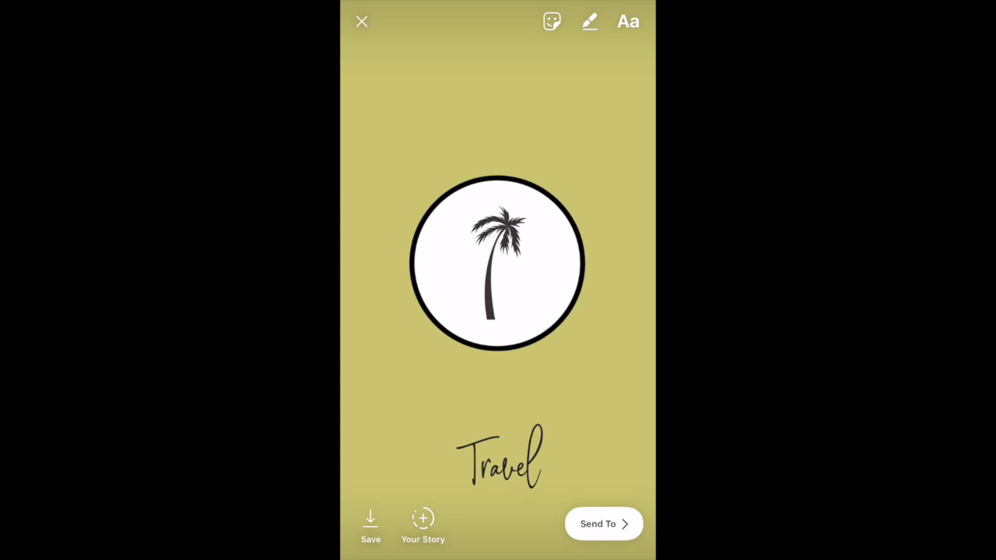
left_click(422, 519)
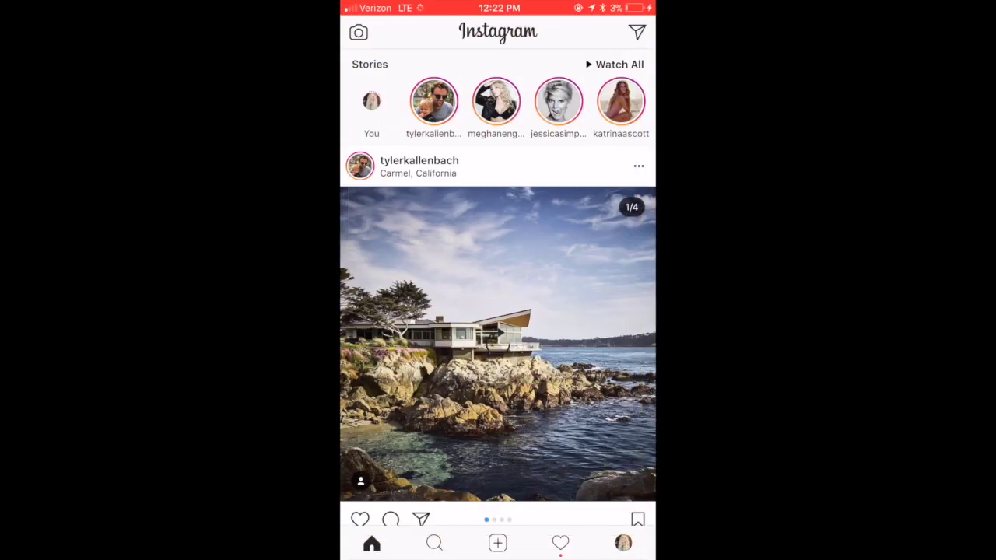
Post the "Trader Joe's" watermelon graphic from the phone's recent photos to the Instagram story
left_click(358, 31)
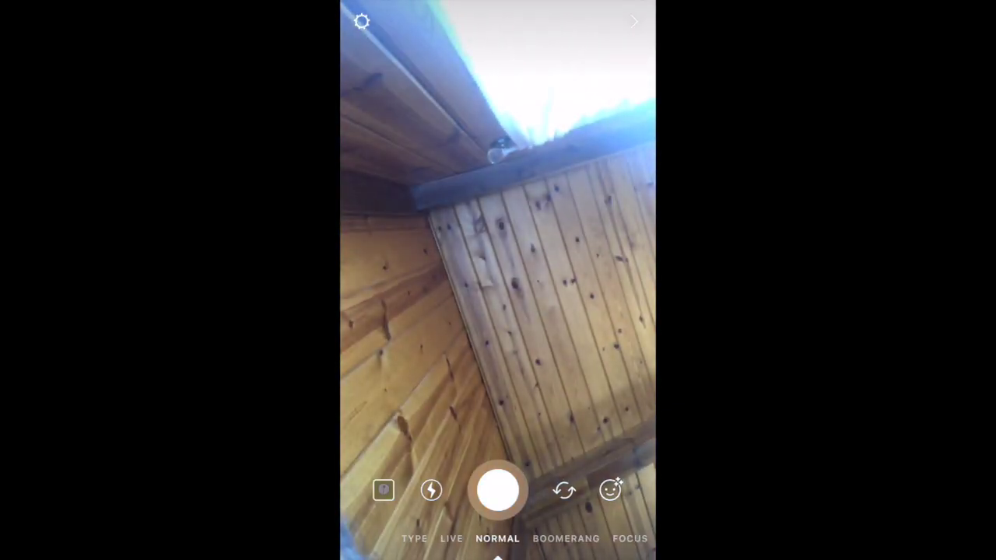
left_click(382, 487)
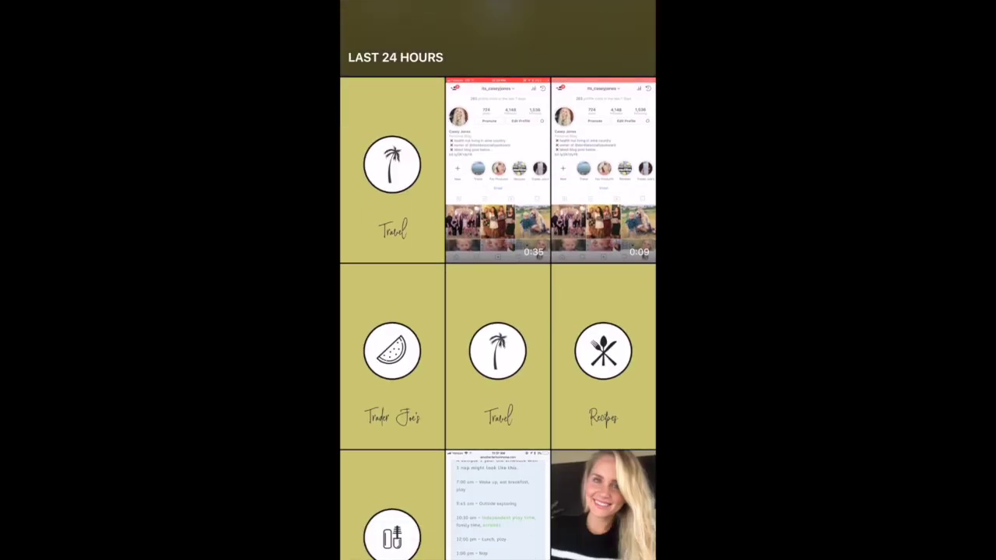
left_click(392, 354)
left_click(422, 519)
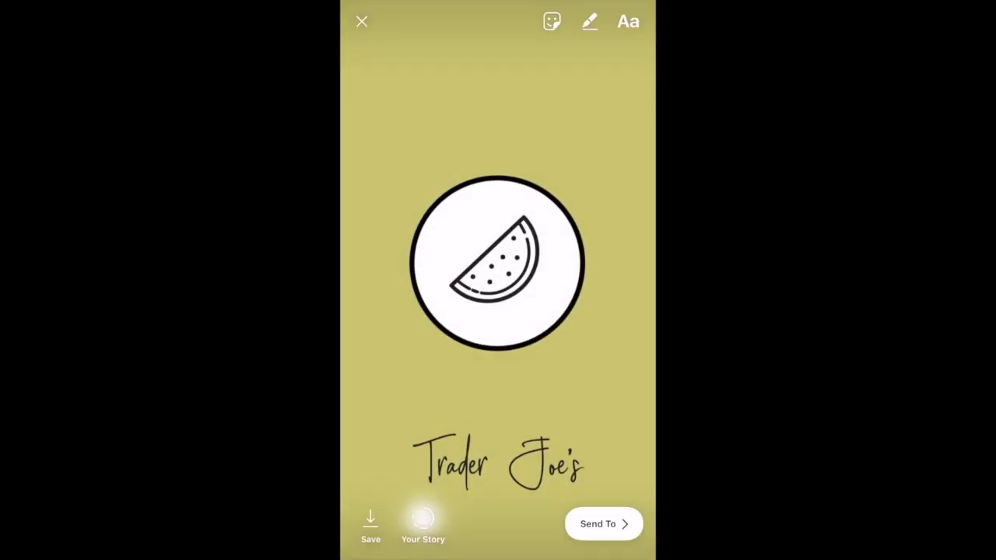
Post the "Recipes" cutlery graphic from the phone's recent photos to the Instagram story
left_click(358, 32)
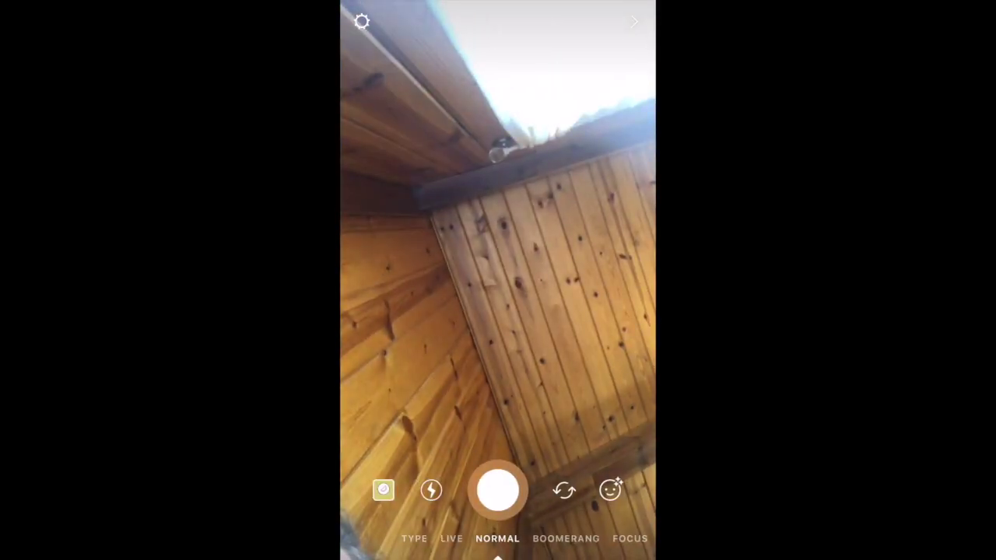
left_click(383, 490)
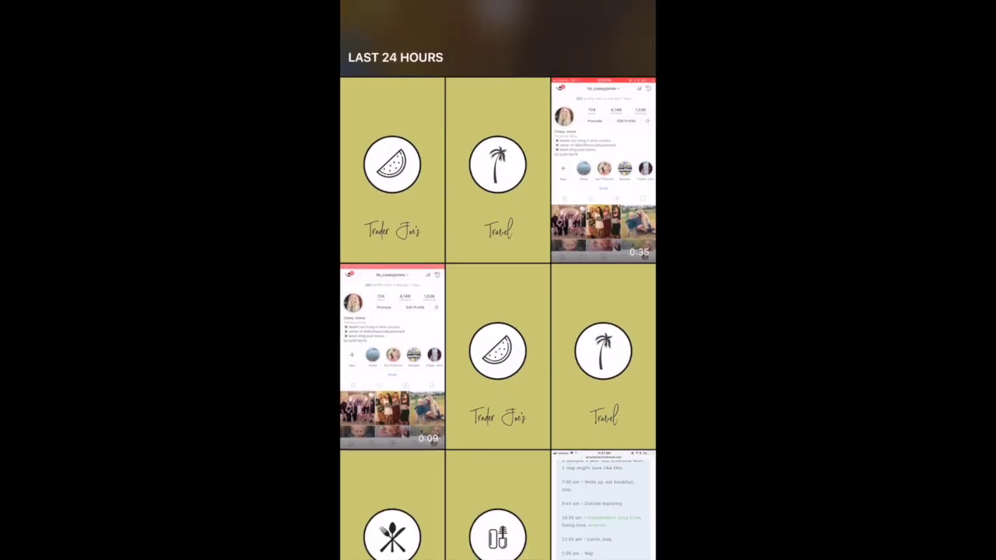
left_click(392, 535)
left_click(422, 518)
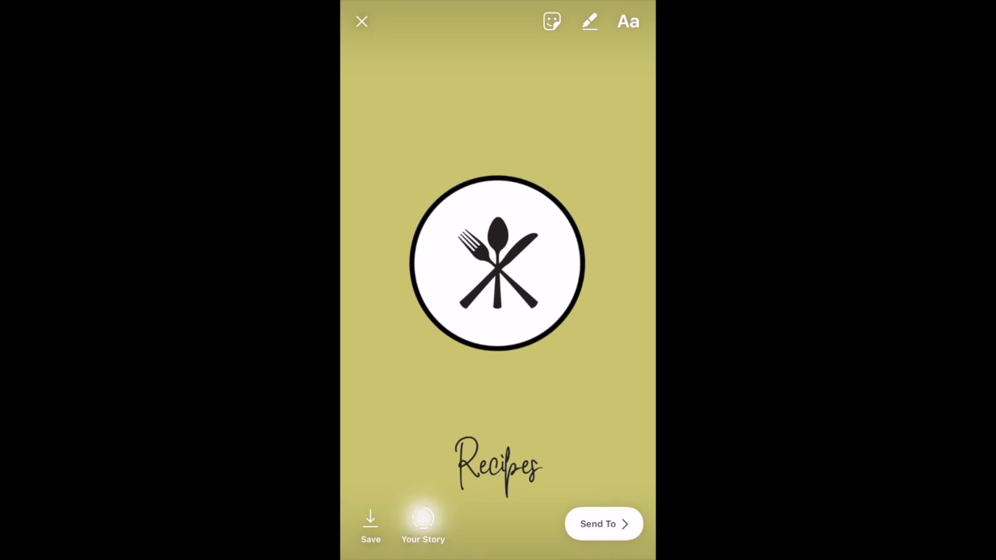
Post the "Fav Products" mascara graphic from the phone's recent photos to the Instagram story
left_click(357, 31)
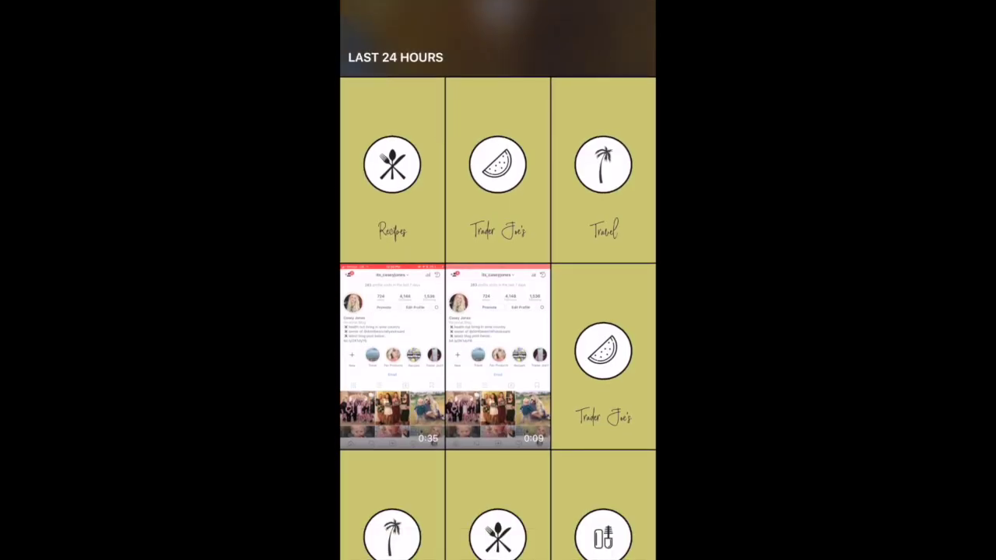
scroll(498, 350, "down", 3)
left_click(602, 412)
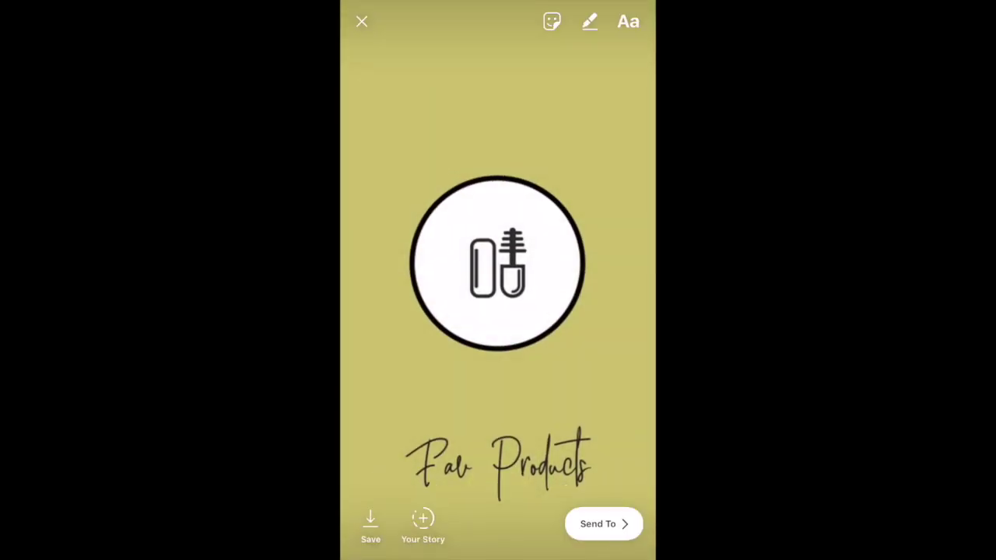
left_click(422, 519)
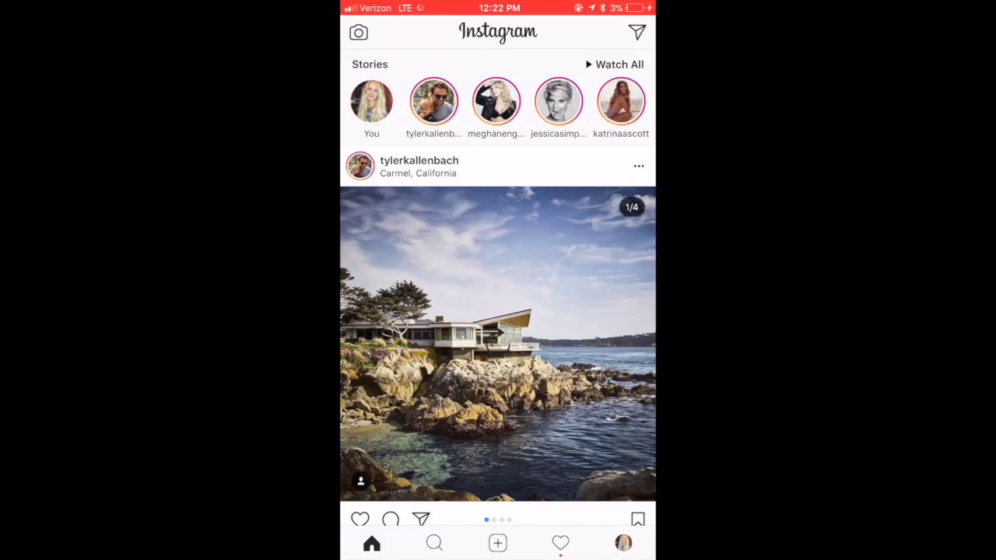
Add the archived "Travel" palm tree story to the profile's Travel highlight, save the change and close the highlight
left_click(623, 542)
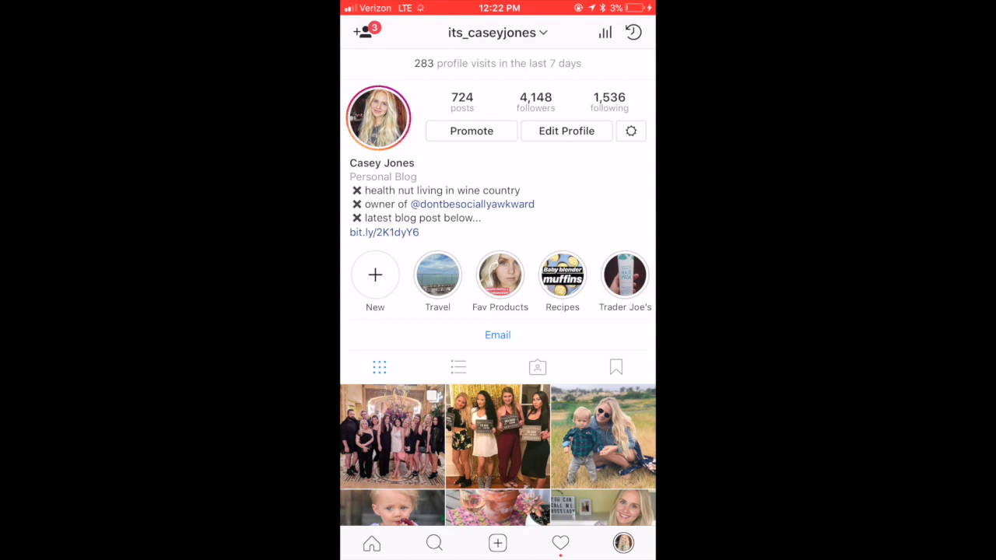
left_click(437, 275)
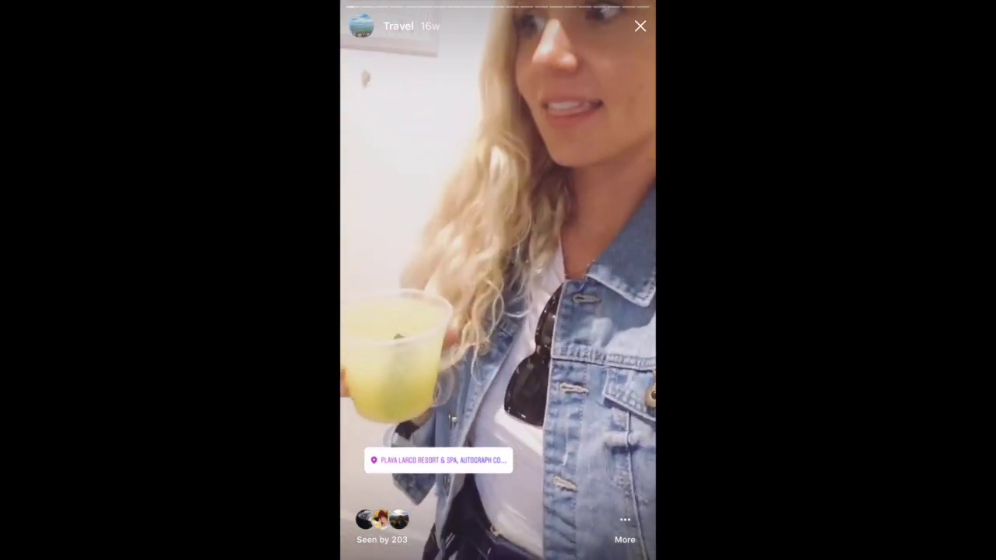
left_click(625, 530)
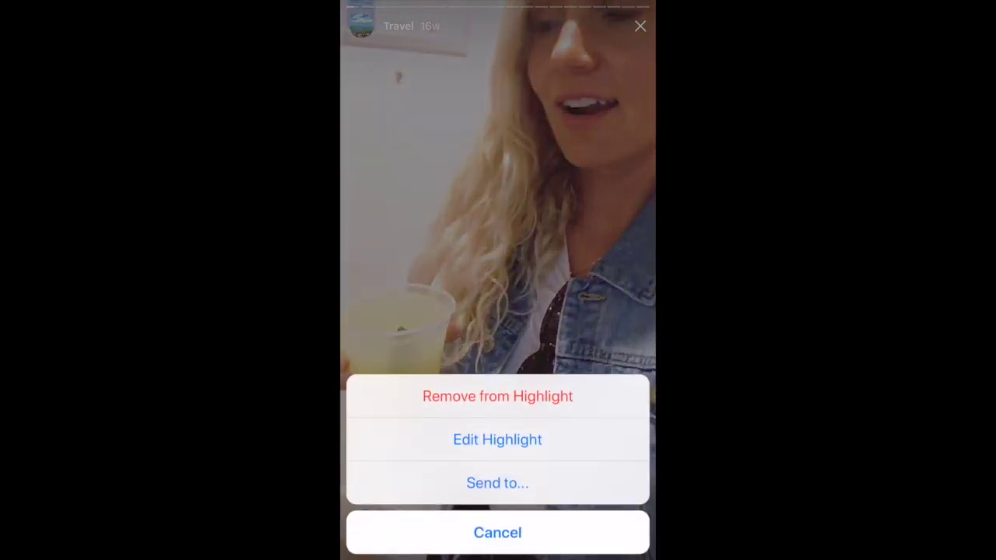
left_click(497, 440)
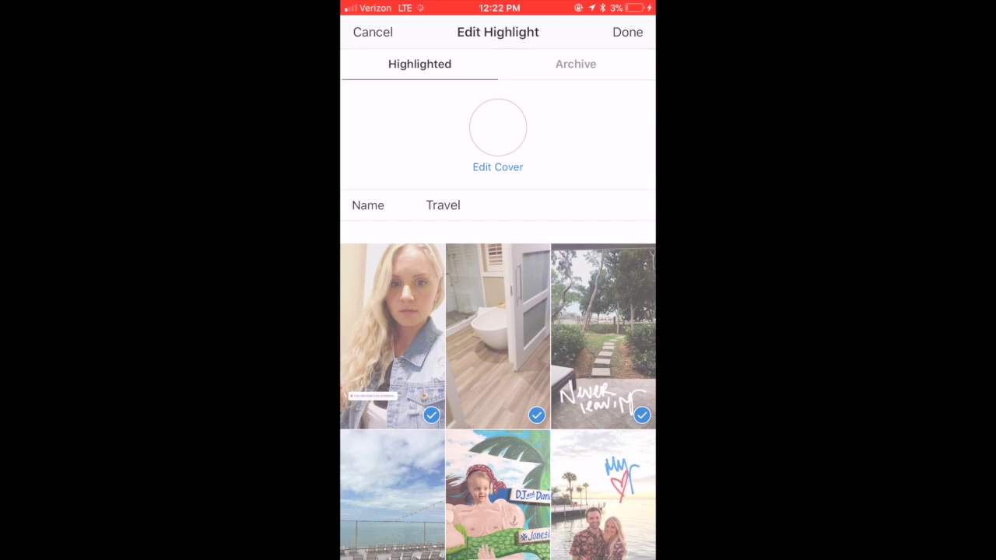
left_click(576, 63)
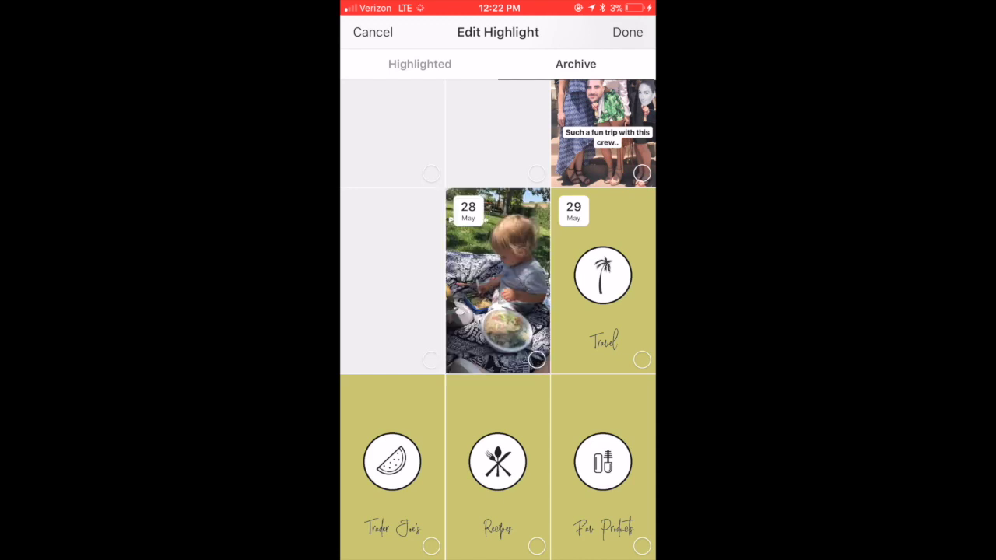
left_click(603, 280)
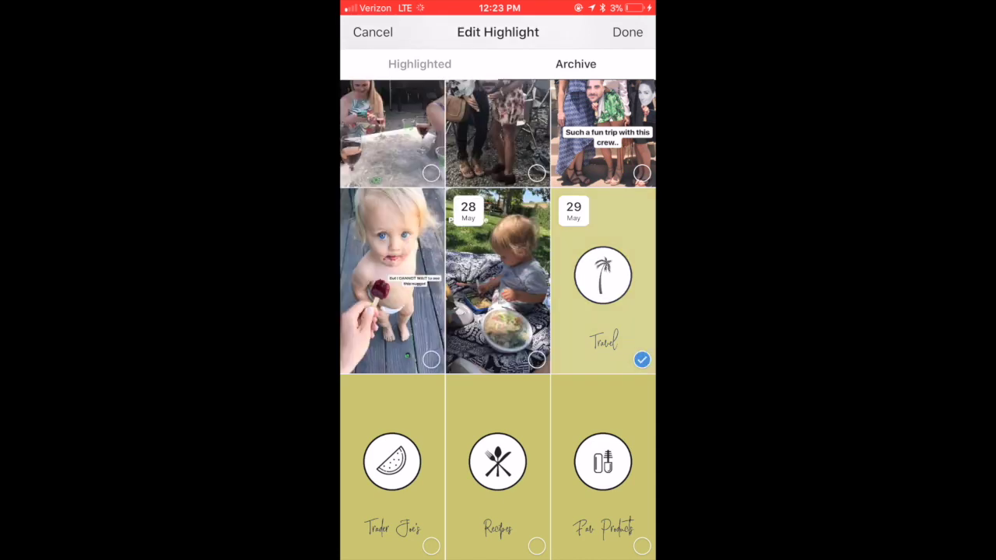
left_click(627, 32)
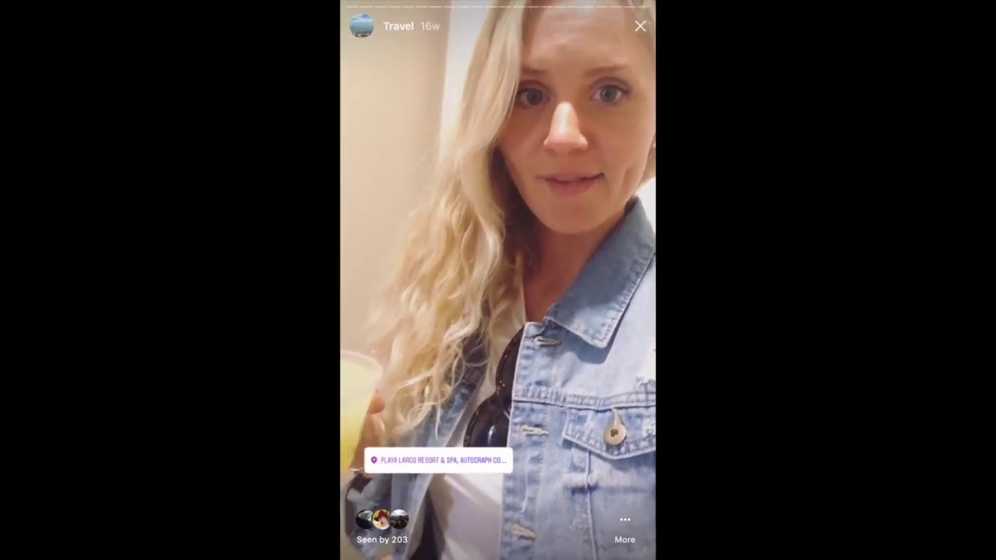
left_click(640, 26)
Reopen the Travel highlight for editing and choose the palm tree graphic as its cover
left_click(438, 274)
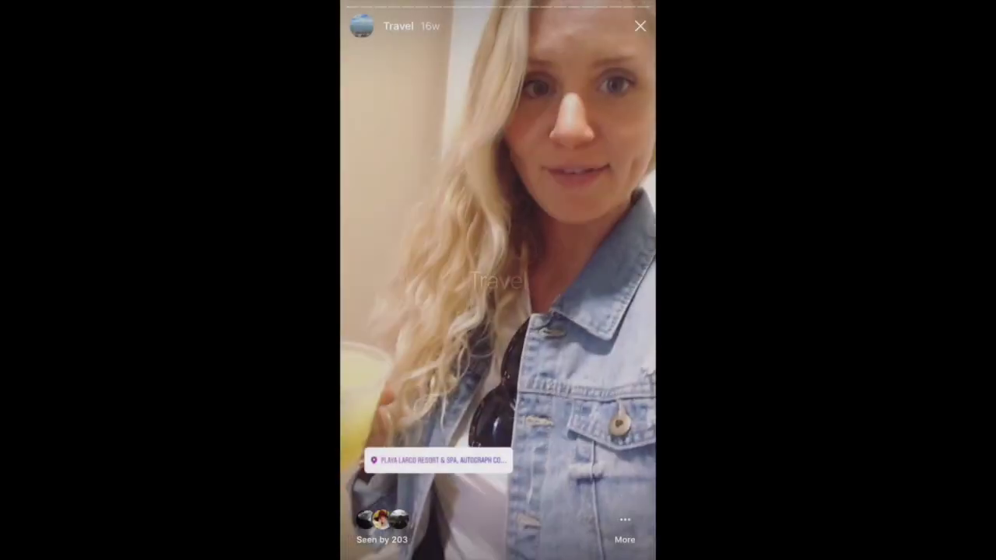
left_click(626, 535)
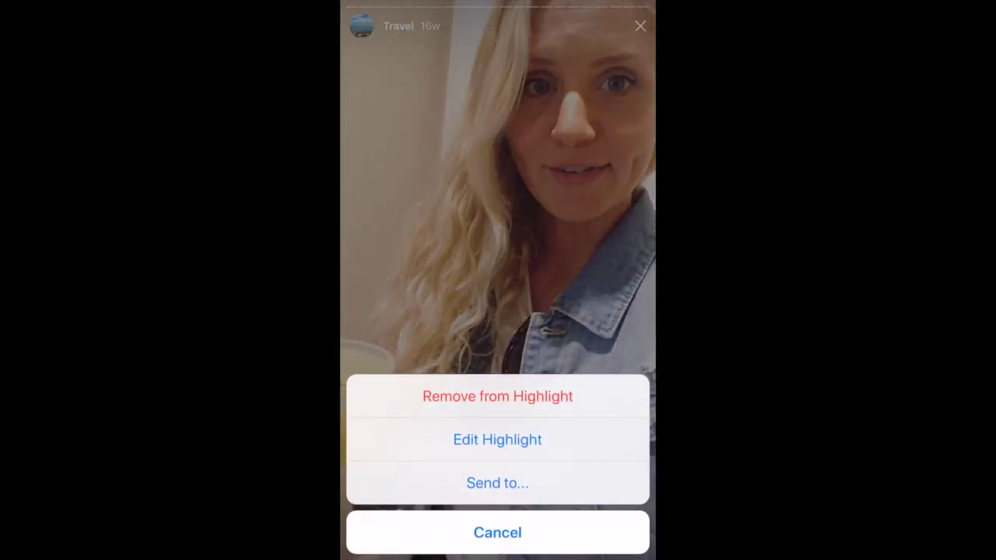
left_click(497, 439)
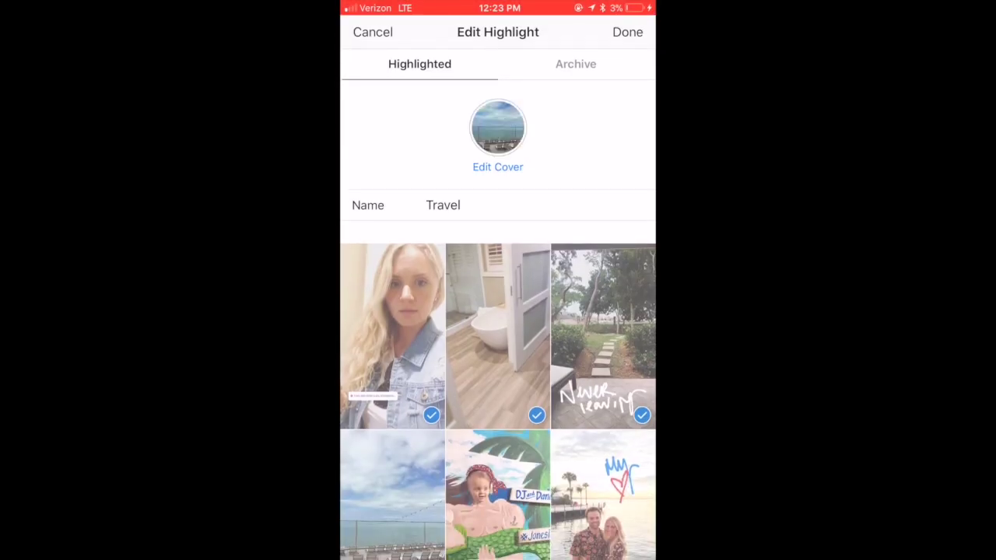
left_click(497, 167)
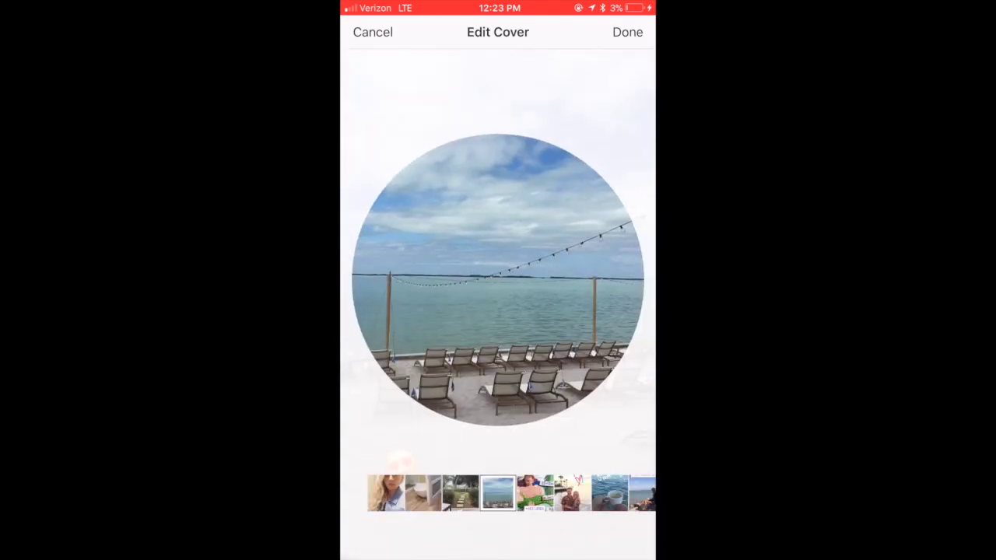
left_click_drag(607, 493, 404, 493)
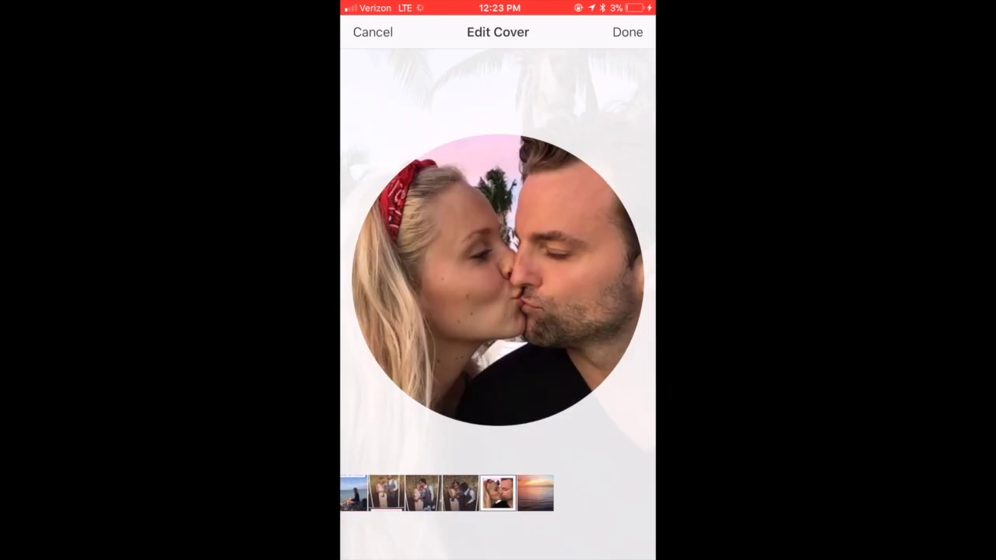
left_click_drag(591, 493, 366, 493)
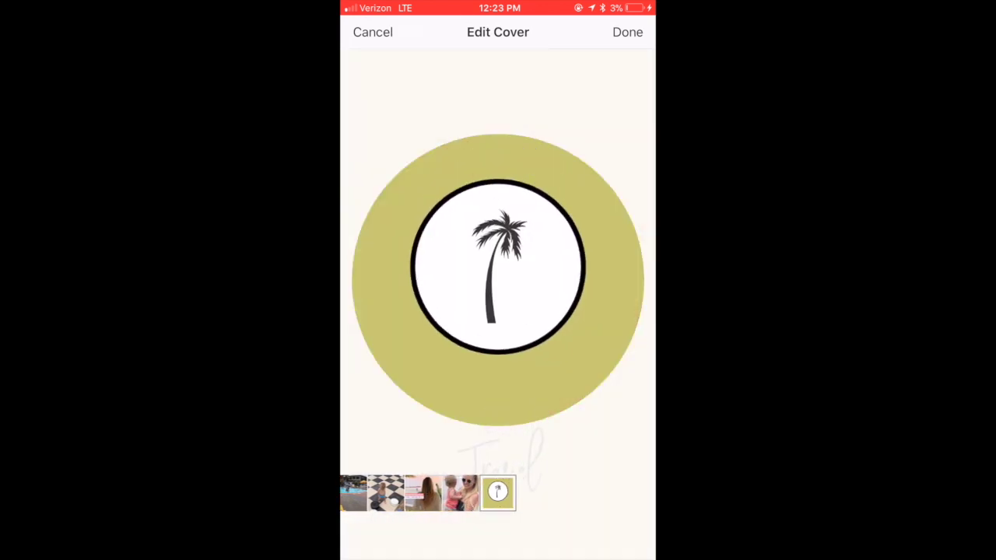
Enlarge and centre the palm tree circle in the cover frame with an even olive ring around it, and save the Travel highlight
scroll(497, 280, "up", 5)
mouse_move(489, 280)
left_mouse_down()
mouse_move(490, 271)
mouse_move(498, 280)
left_mouse_up()
scroll(498, 280, "up", 1)
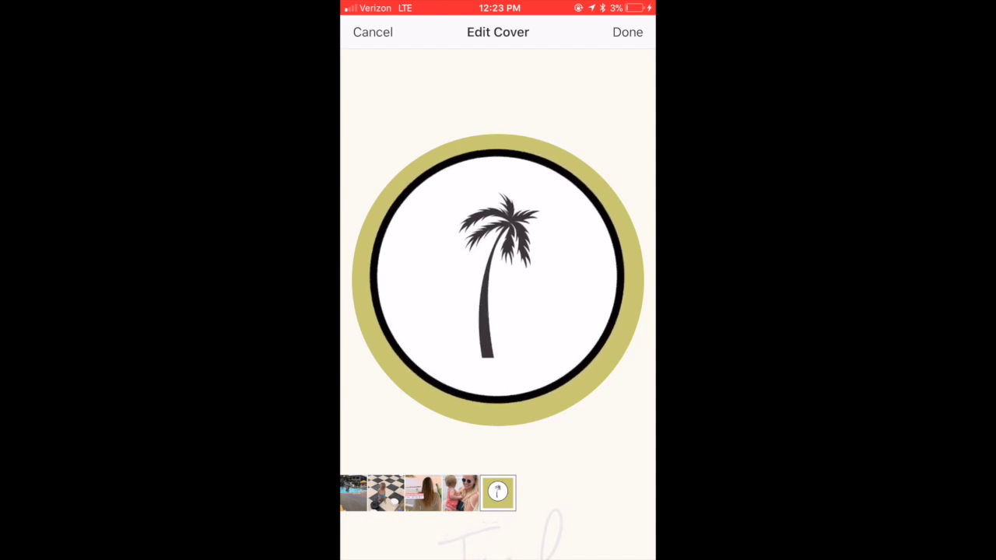
scroll(497, 280, "up", 4)
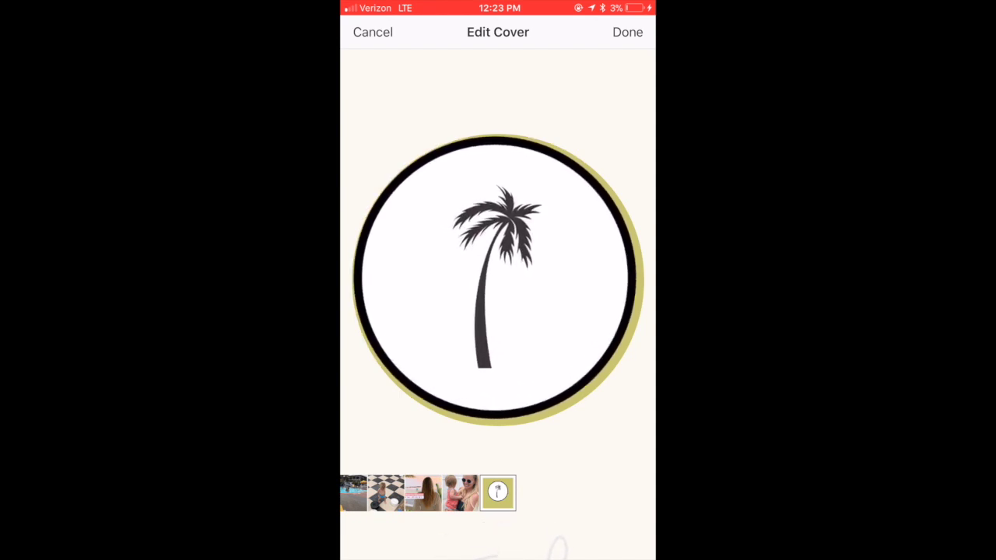
scroll(498, 280, "up", 3)
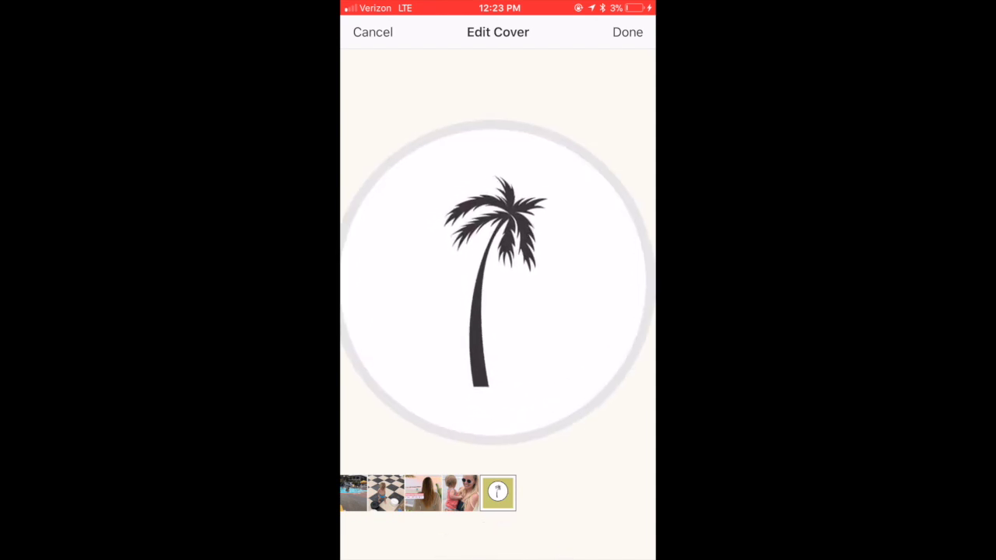
scroll(497, 280, "down", 5)
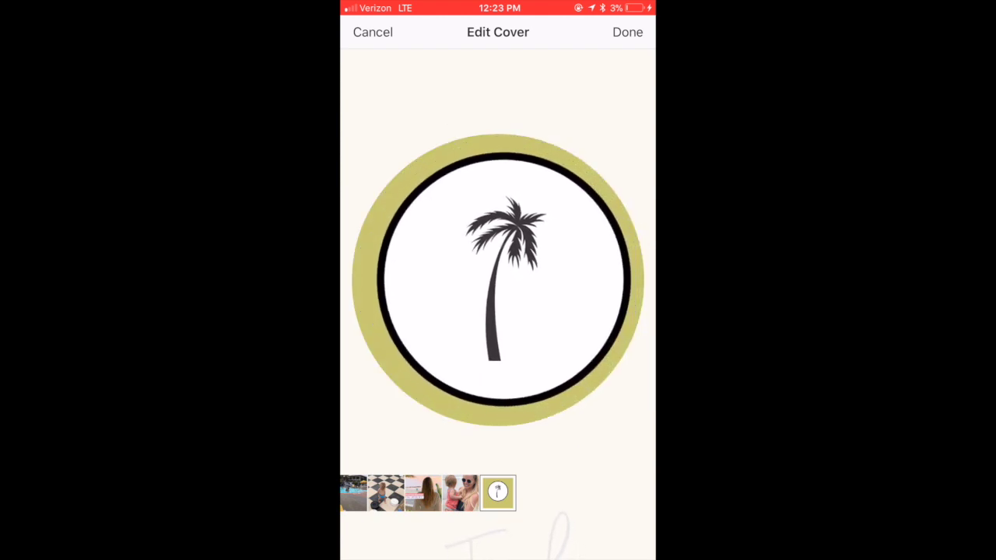
left_click_drag(497, 280, 496, 279)
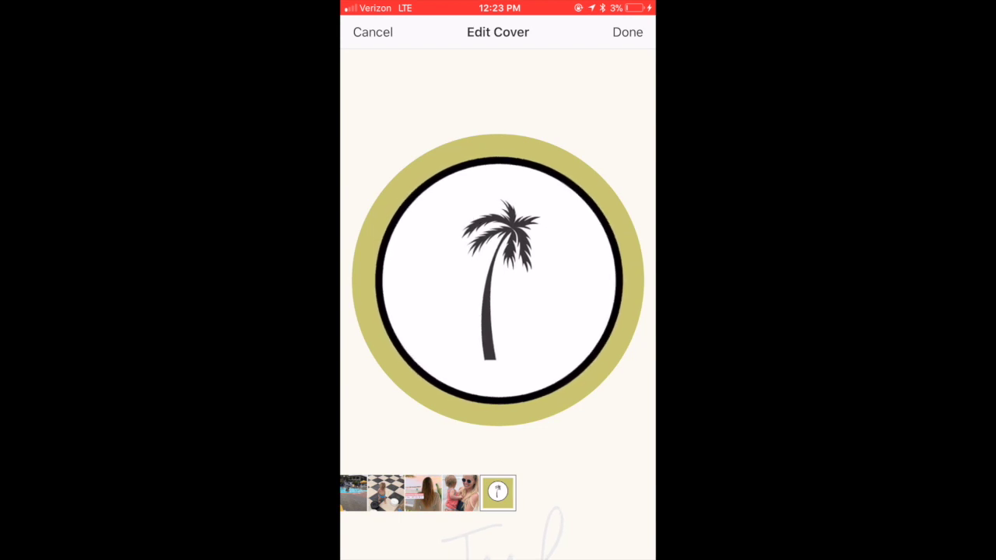
scroll(498, 280, "down", 1)
left_click_drag(500, 284, 499, 280)
left_click(627, 32)
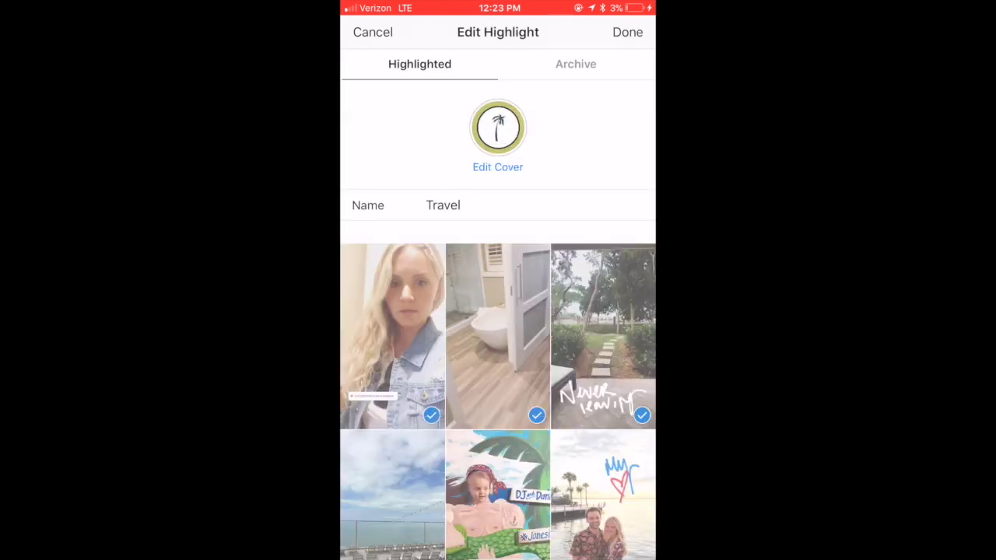
left_click(627, 31)
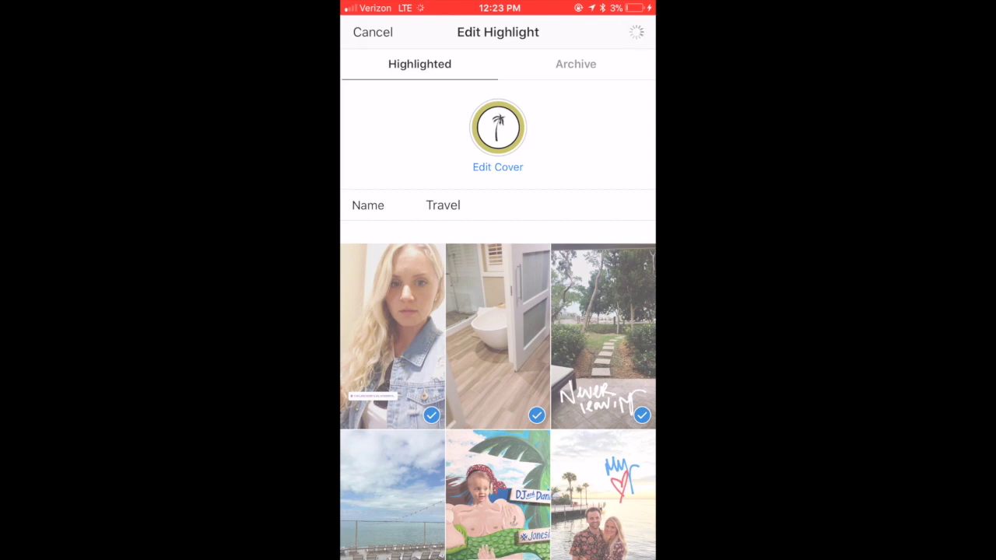